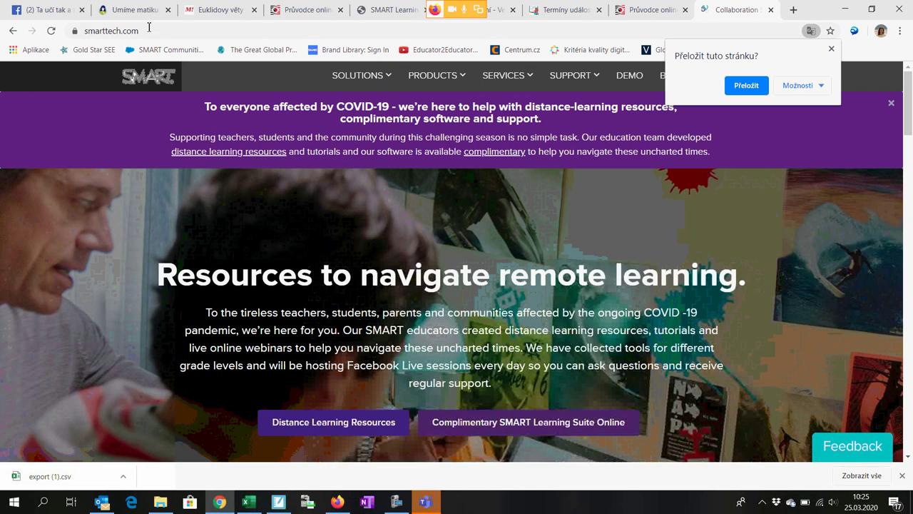
click(149, 28)
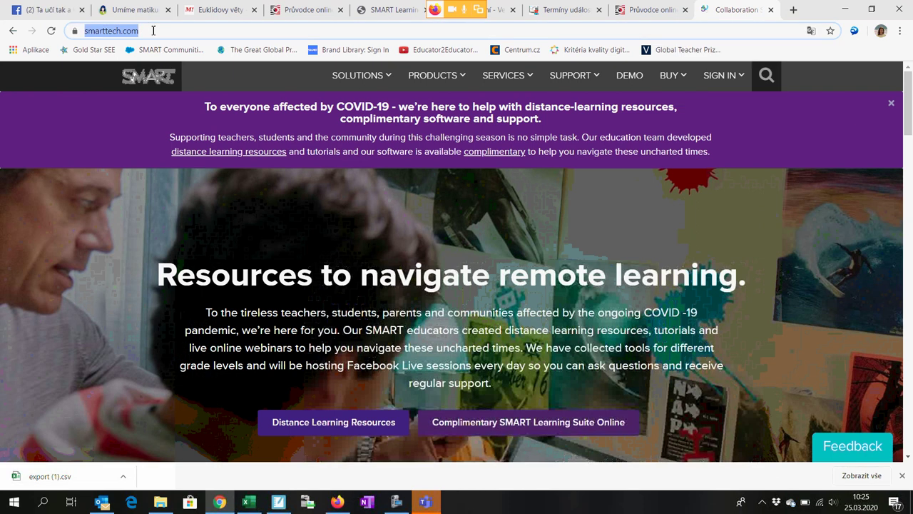
key(End)
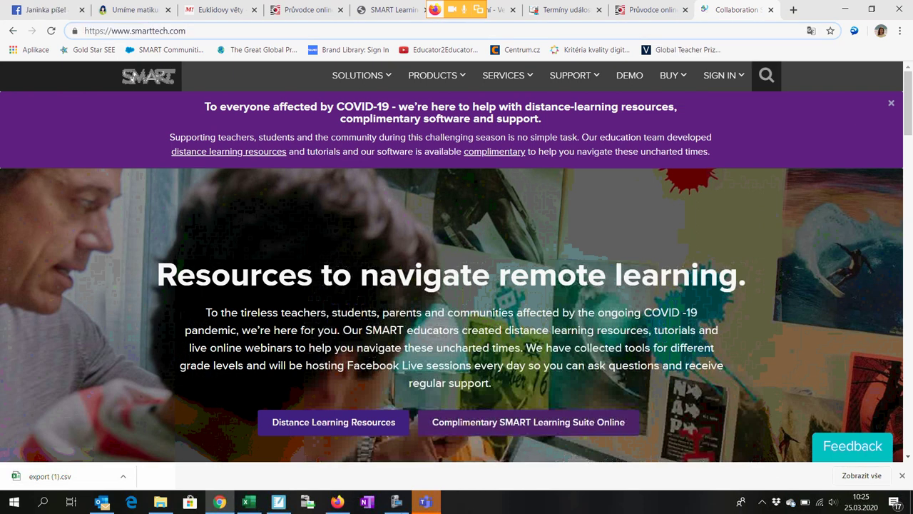
click(278, 502)
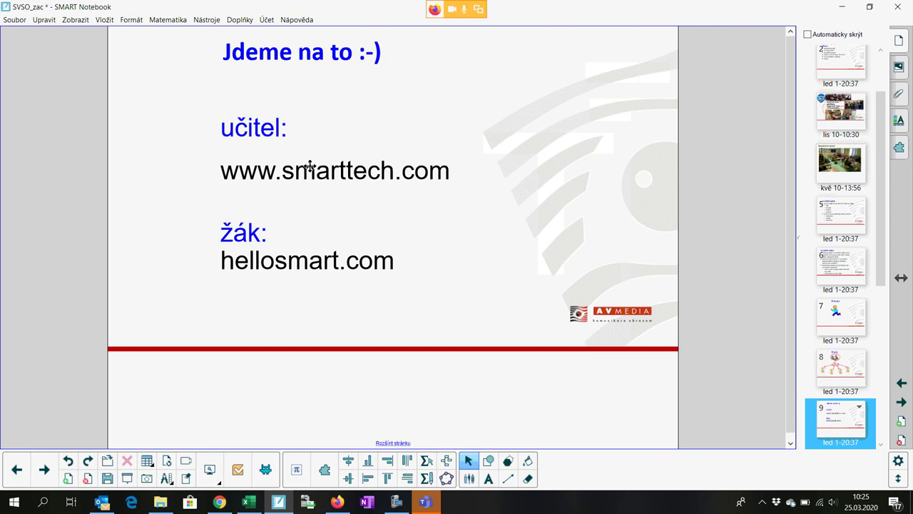
double_click(283, 172)
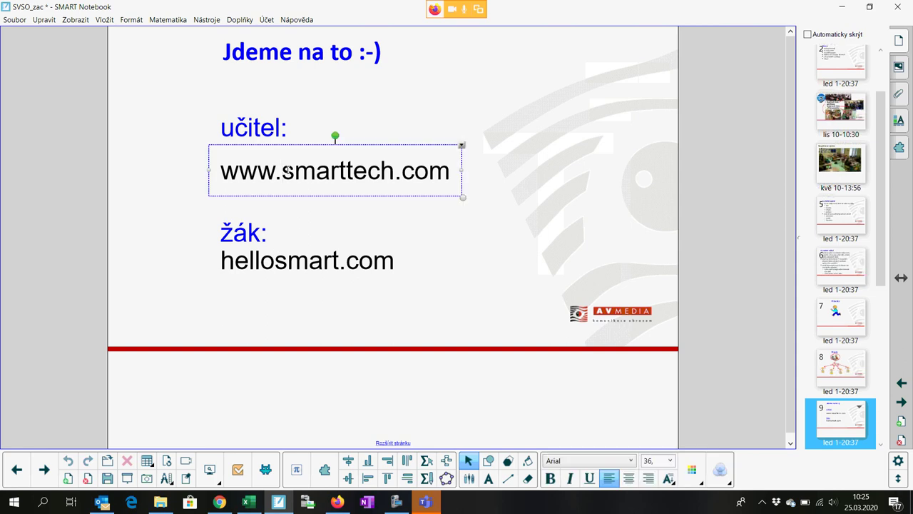
text(suite)
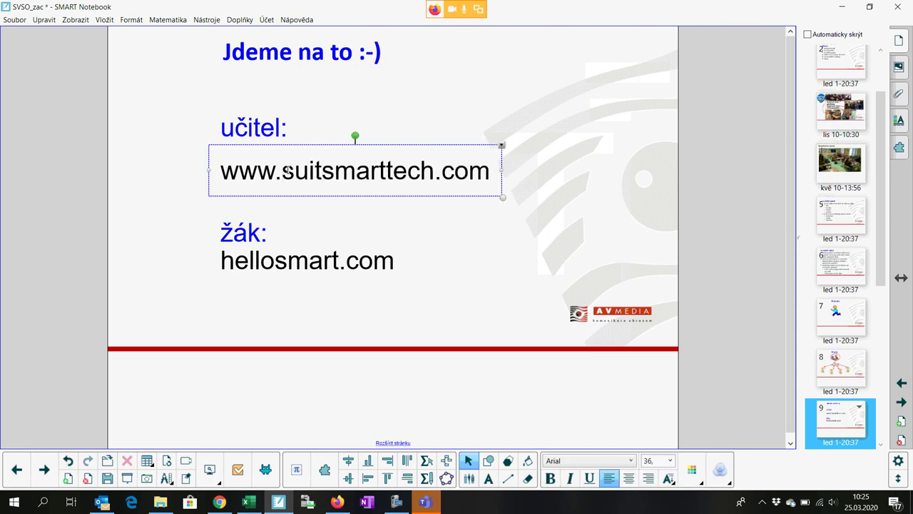
text(.)
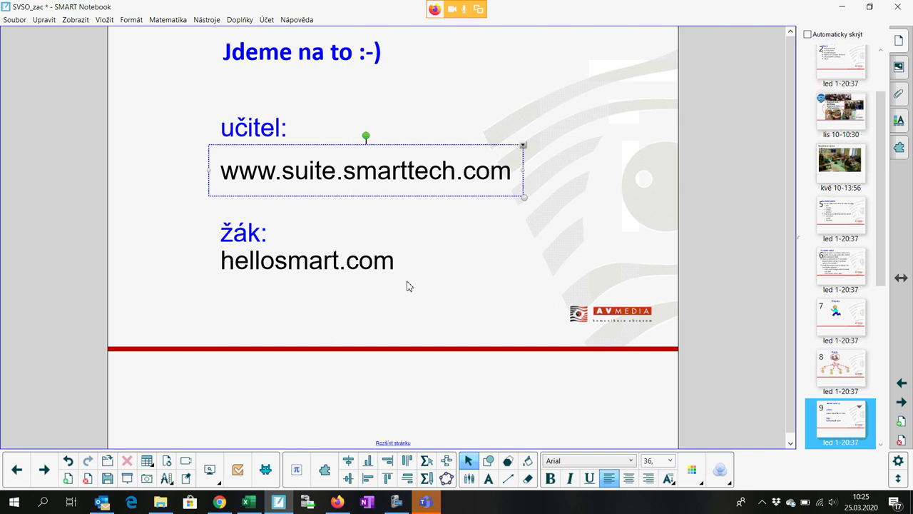
click(429, 422)
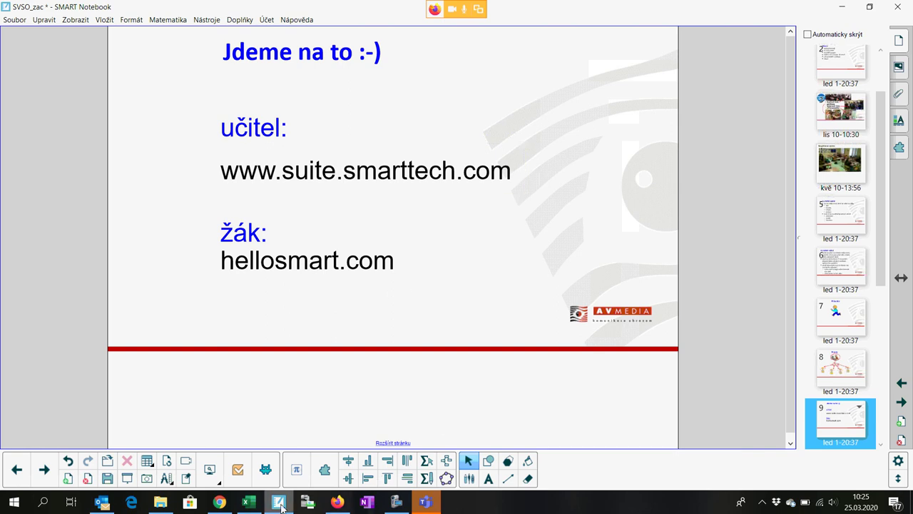
Switch to Chrome and open the SMART Learning Suite Online site at suite.smarttech.com.
click(221, 503)
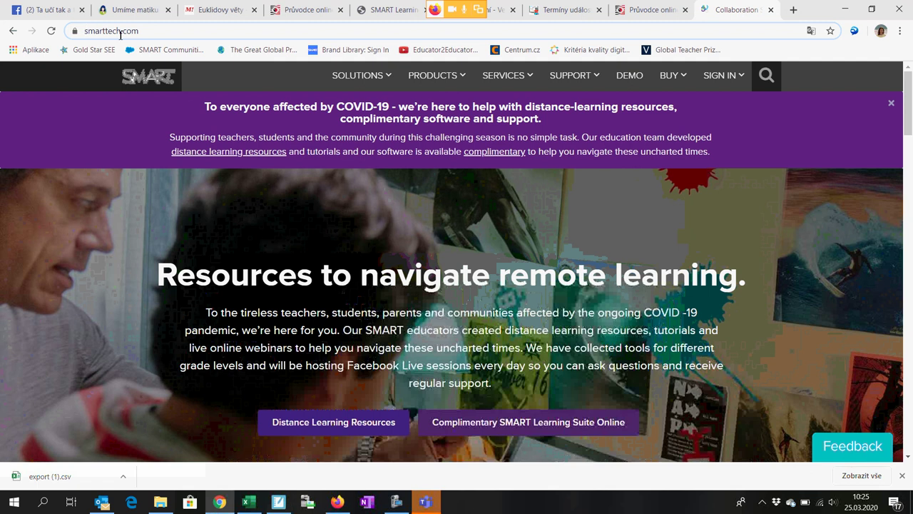
click(349, 29)
key(Home)
text(suite.)
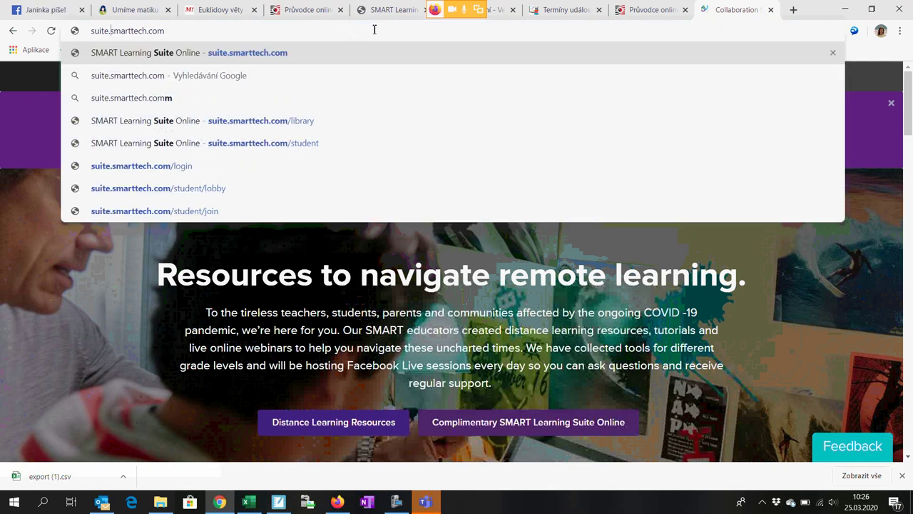
click(170, 36)
key(Return)
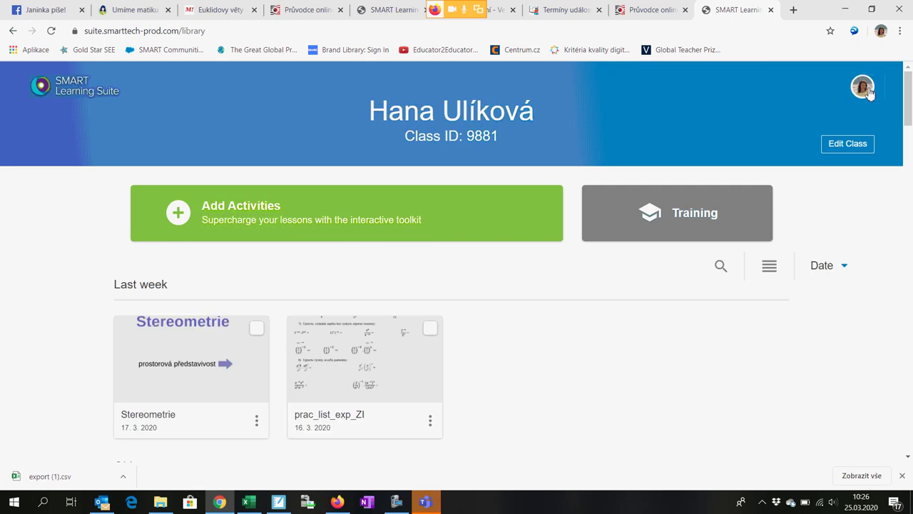
View the class editing options and sign out of the teacher account.
click(846, 143)
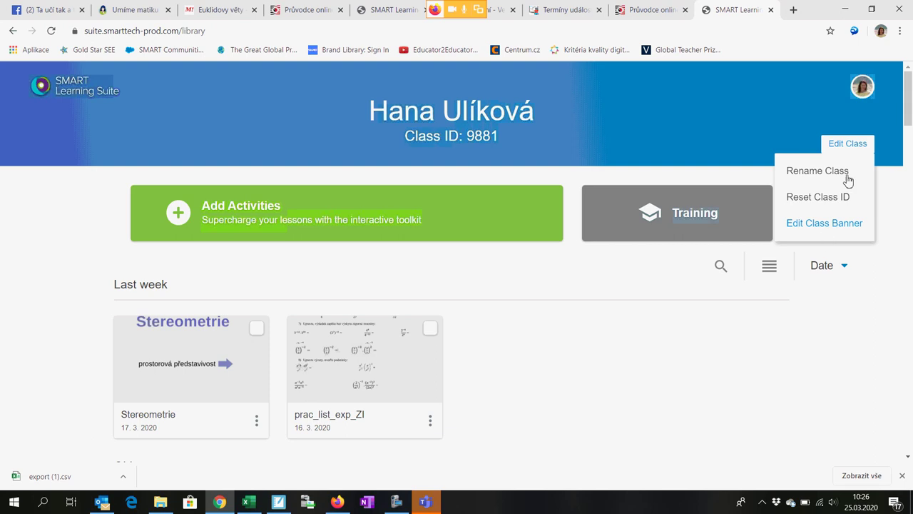
click(862, 88)
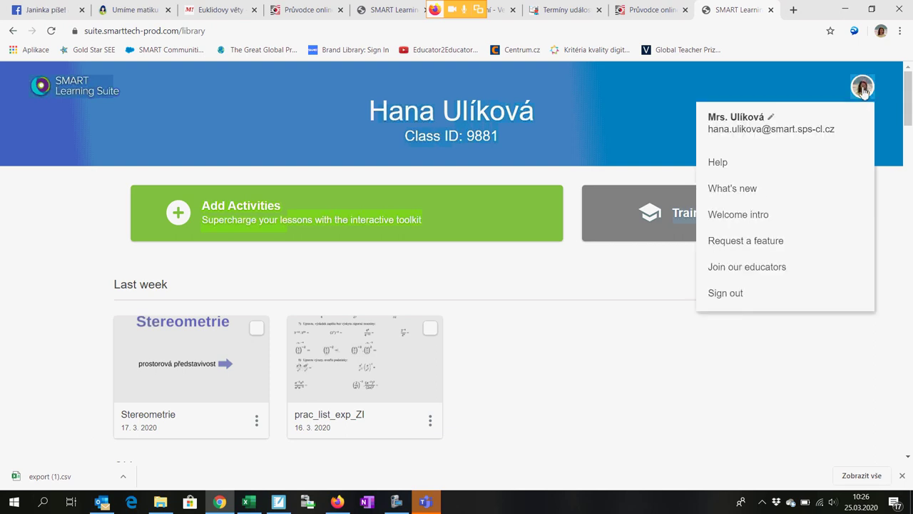
click(726, 297)
click(724, 299)
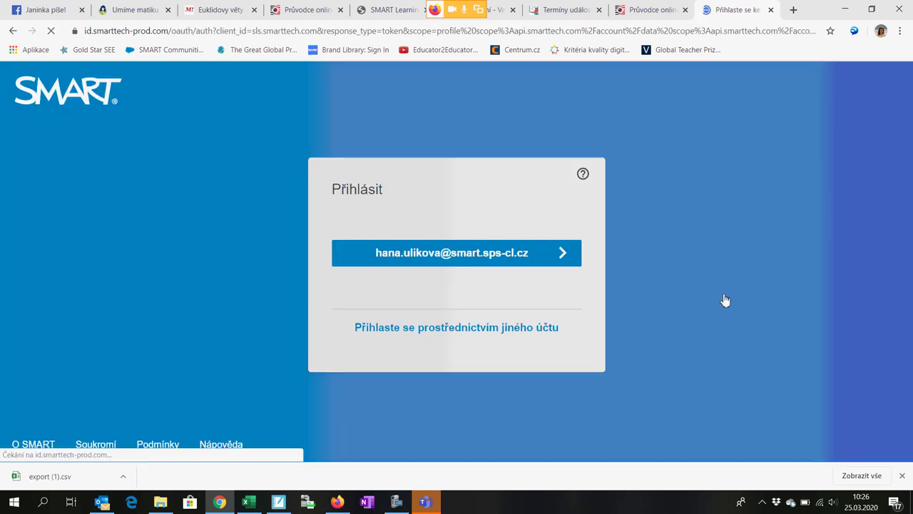
Go back to the teacher welcome page and sign in with the saved teacher account.
click(15, 31)
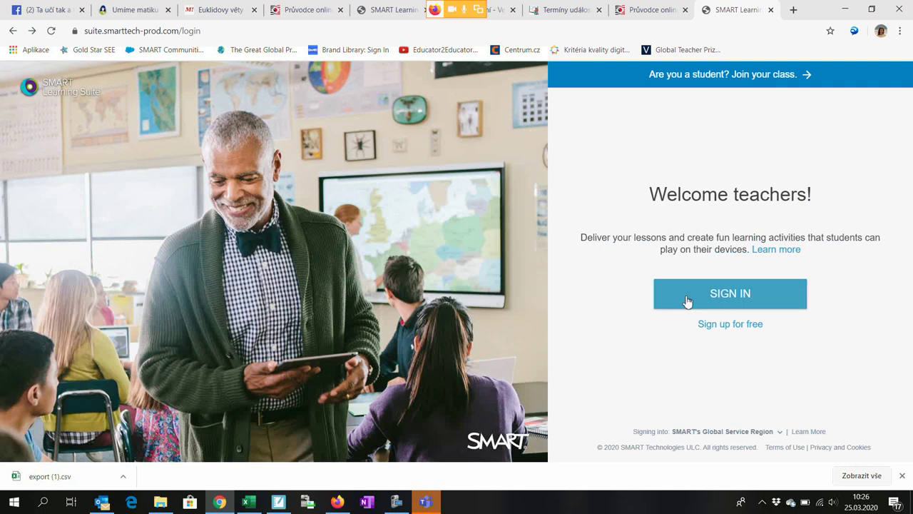
click(729, 295)
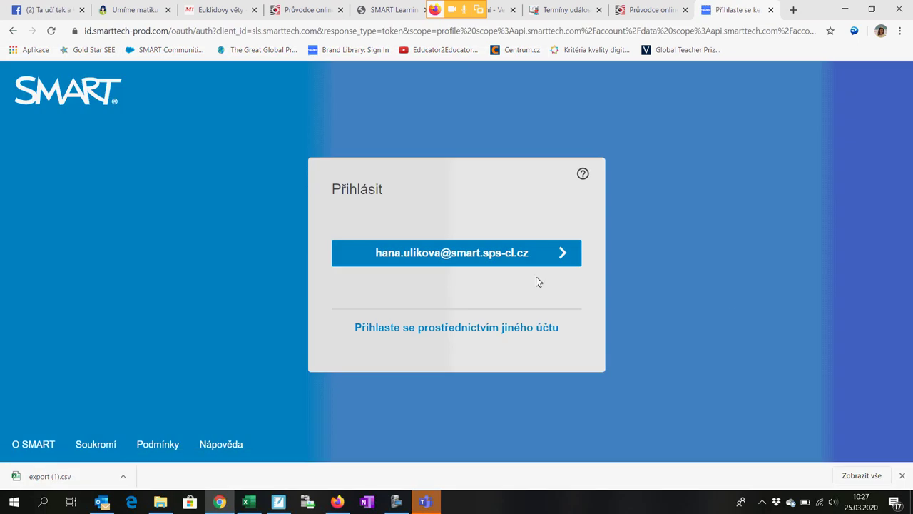
click(418, 259)
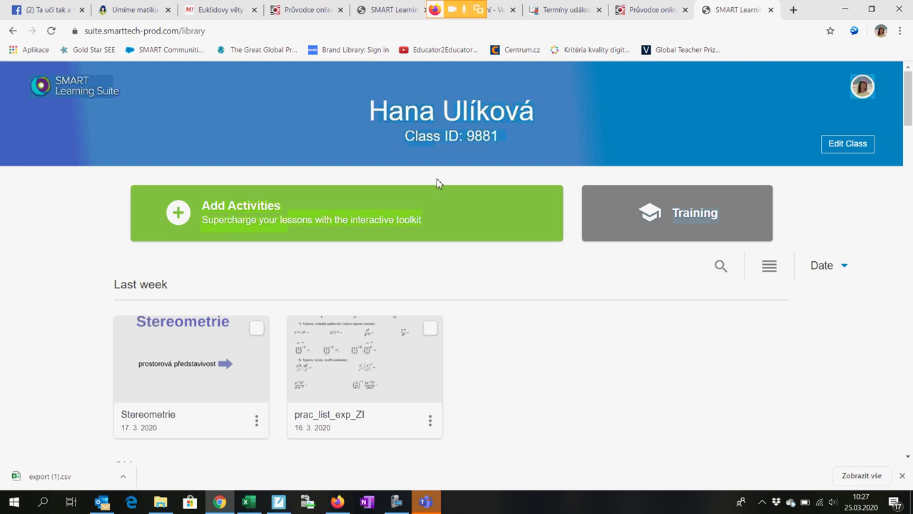
Check the web conference's public chat in Firefox, show the login addresses page in SMART Notebook, and return to the activity library in Chrome.
click(338, 502)
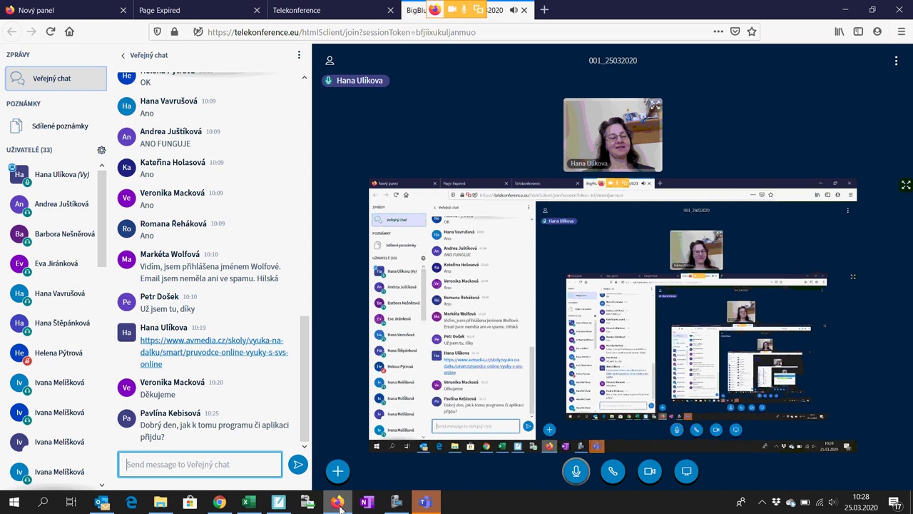
mouse_move(283, 505)
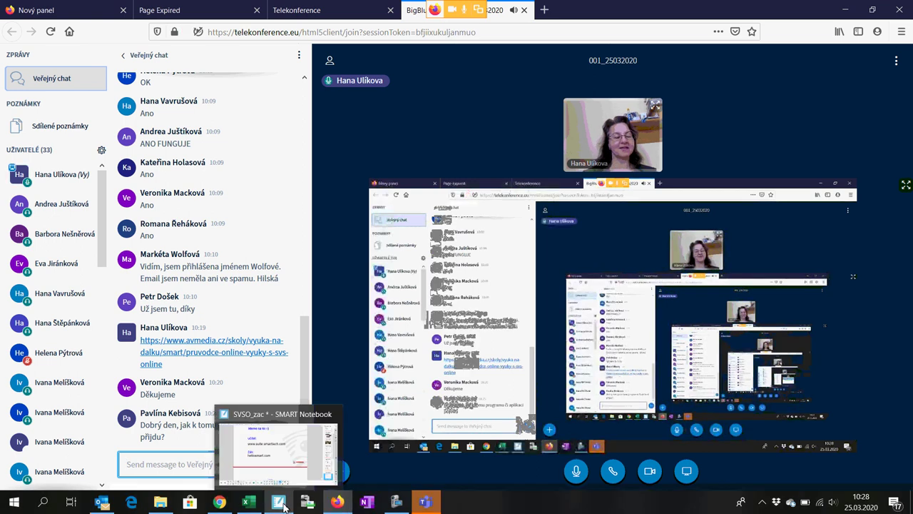
click(283, 505)
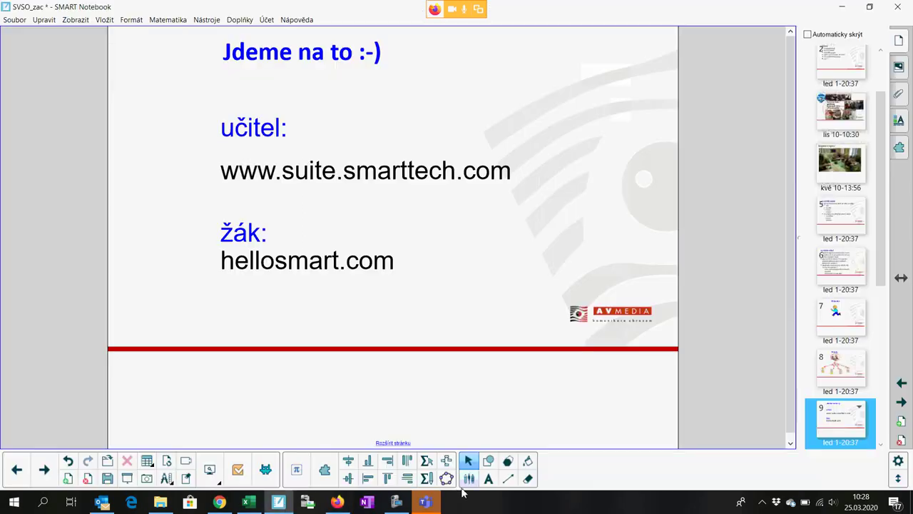
click(220, 502)
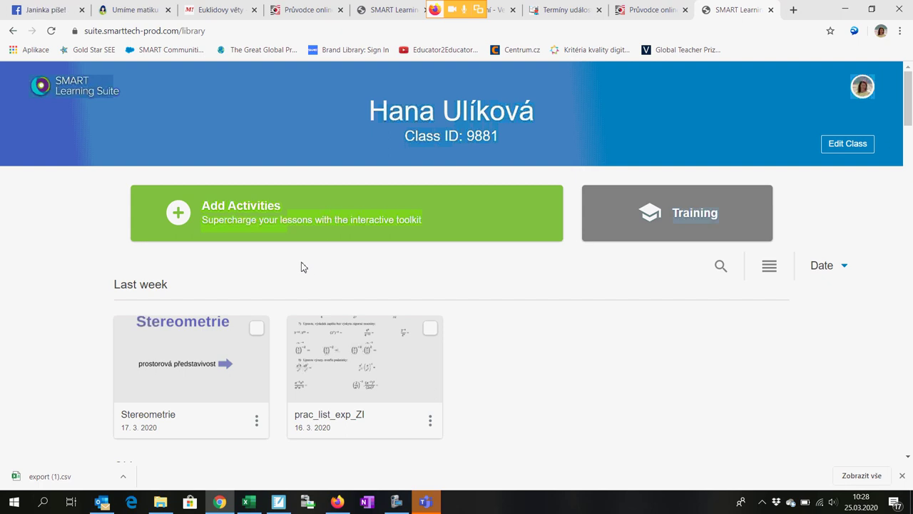
Examine the content types for adding activities and the full list of game-based activity templates, and return to the library without adding one.
click(177, 213)
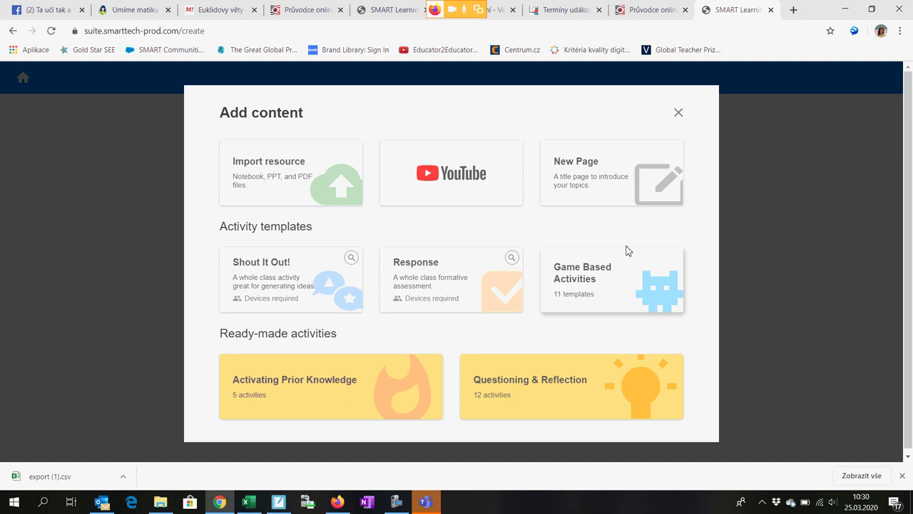
click(582, 283)
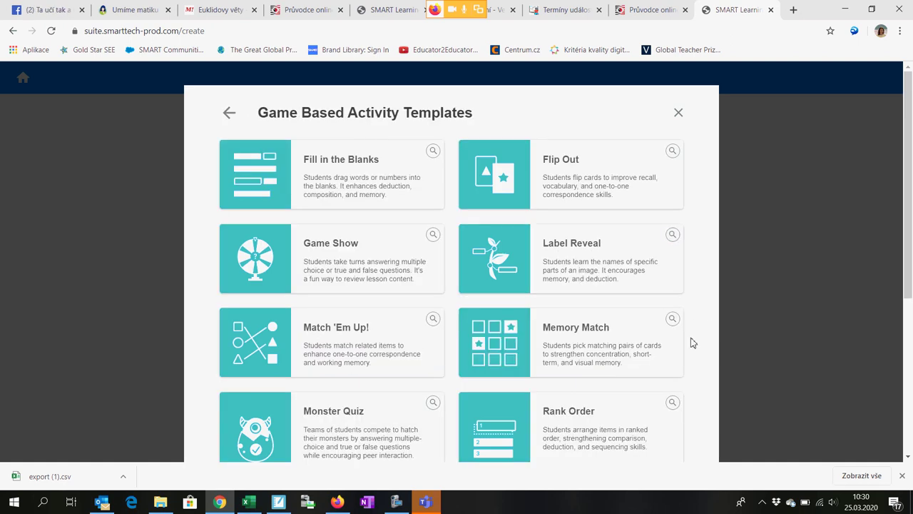
scroll(691, 343, down, 3)
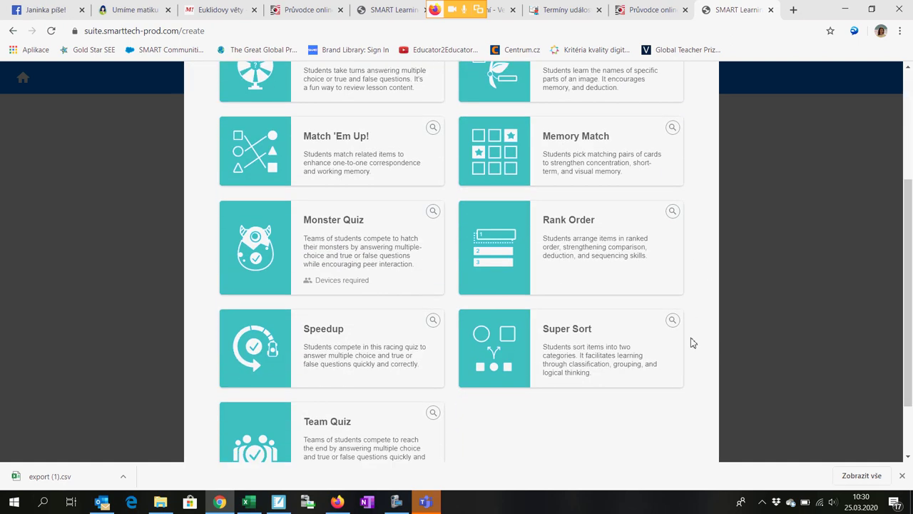
scroll(690, 343, up, 2)
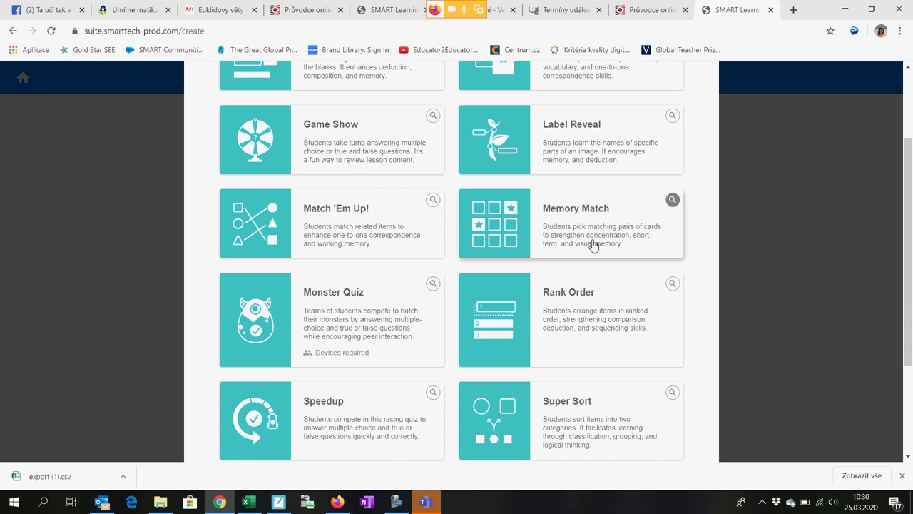
scroll(592, 245, up, 2)
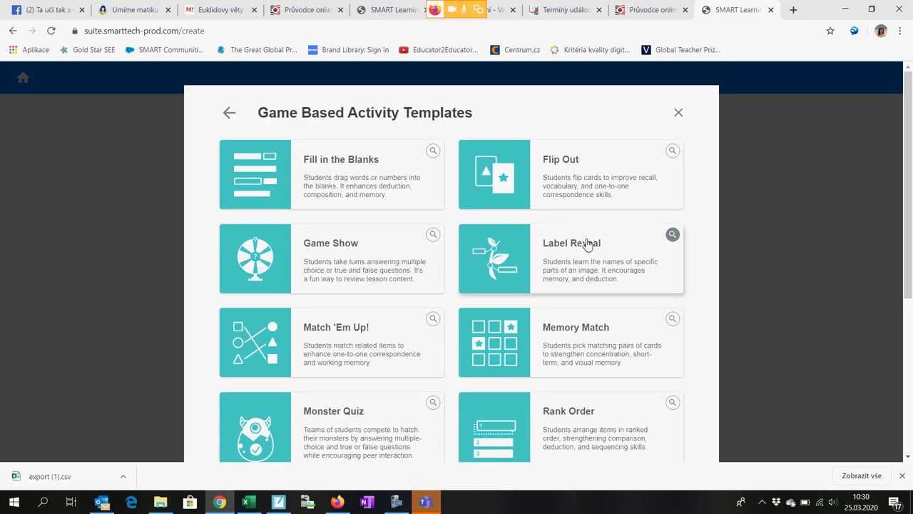
scroll(521, 367, down, 2)
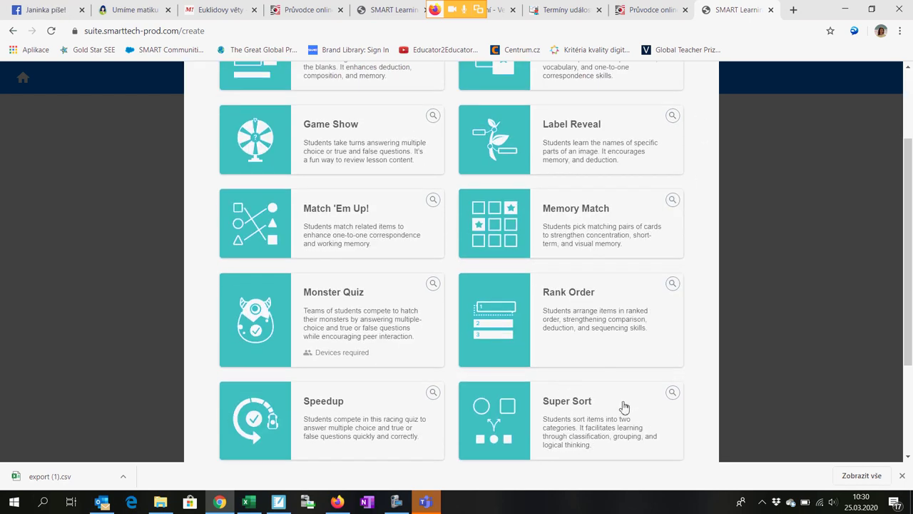
scroll(572, 100, up, 2)
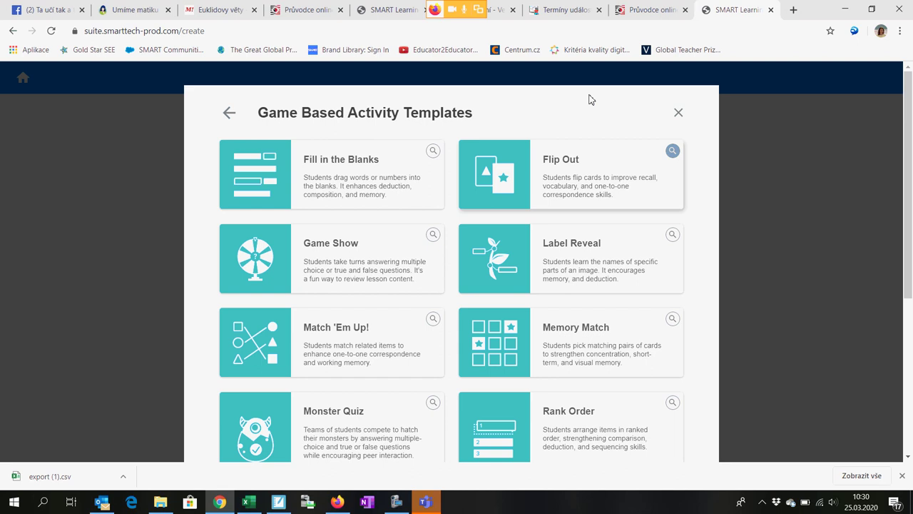
click(678, 114)
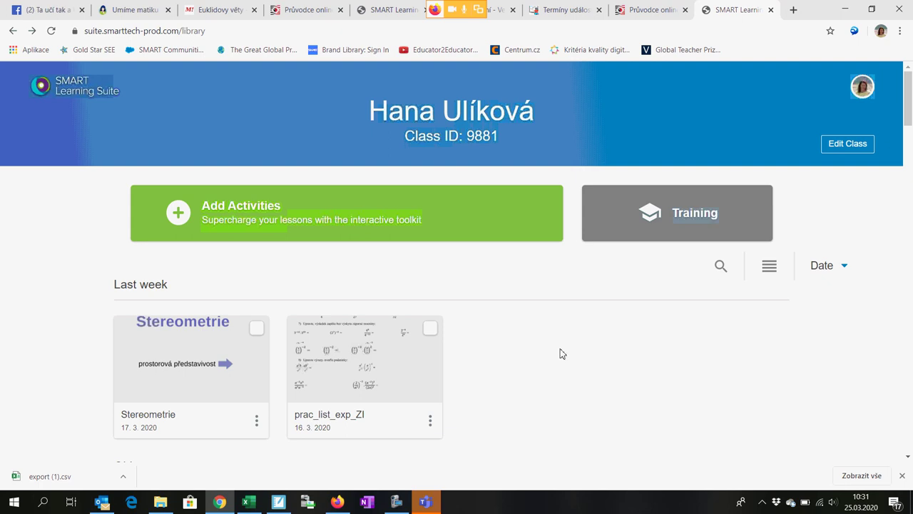
Look through the saved lessons and activities in the library, from the most recent to the older ones.
scroll(560, 353, down, 1)
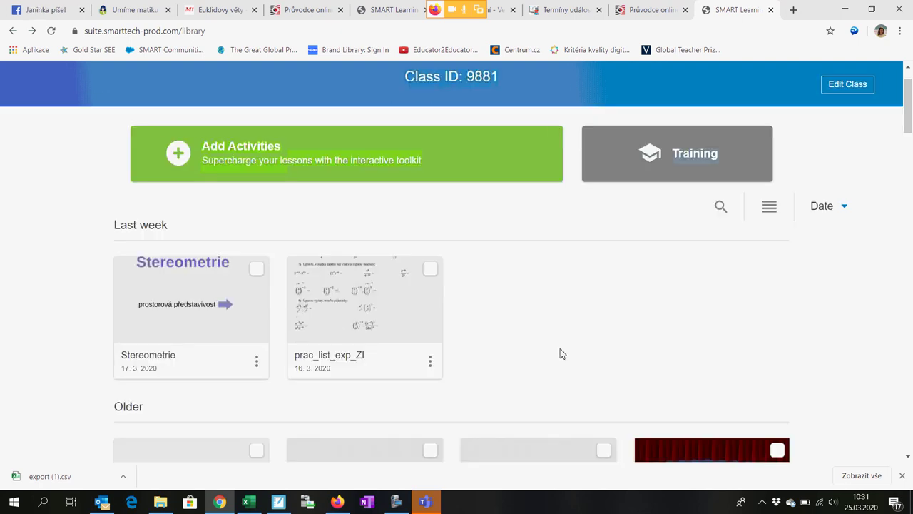
scroll(560, 353, down, 6)
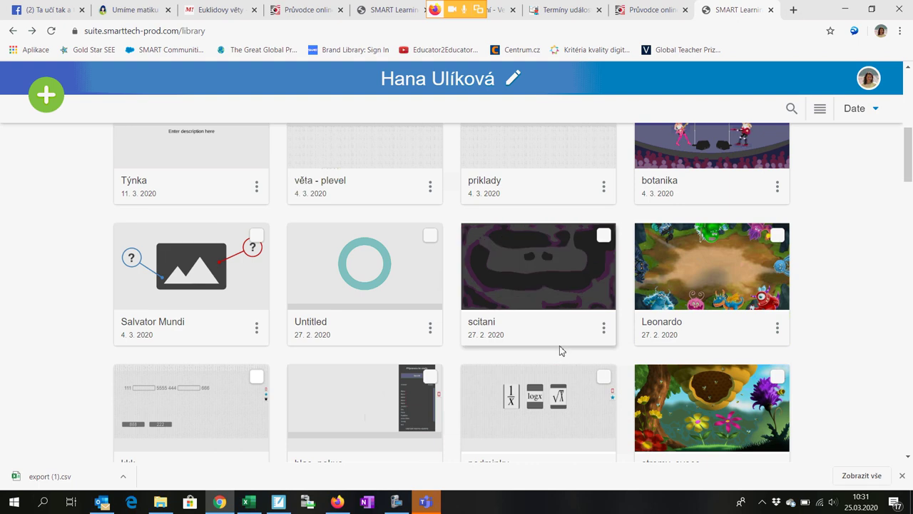
scroll(560, 350, down, 2)
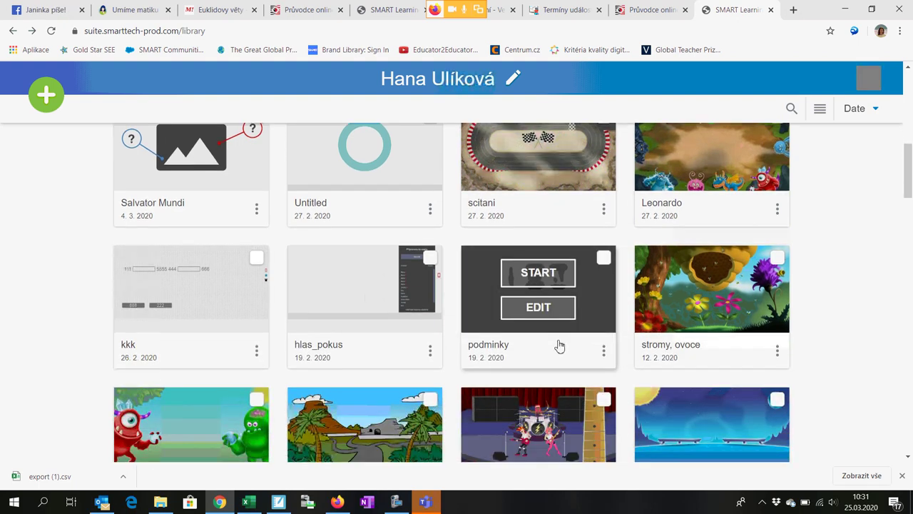
mouse_move(366, 343)
scroll(359, 304, down, 4)
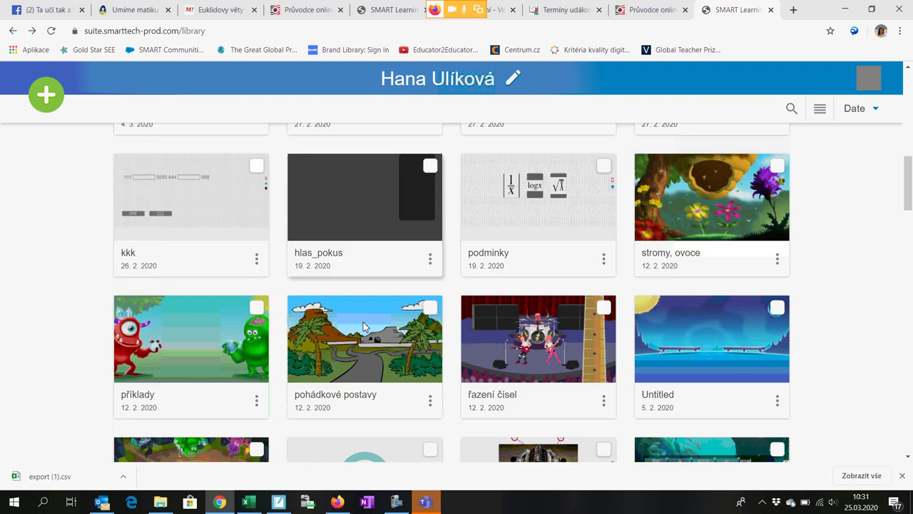
scroll(364, 324, down, 10)
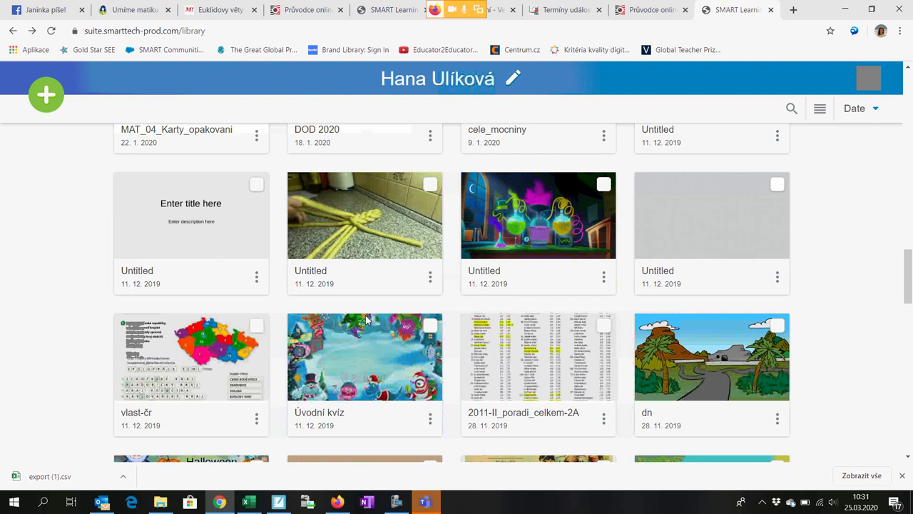
scroll(366, 319, down, 2)
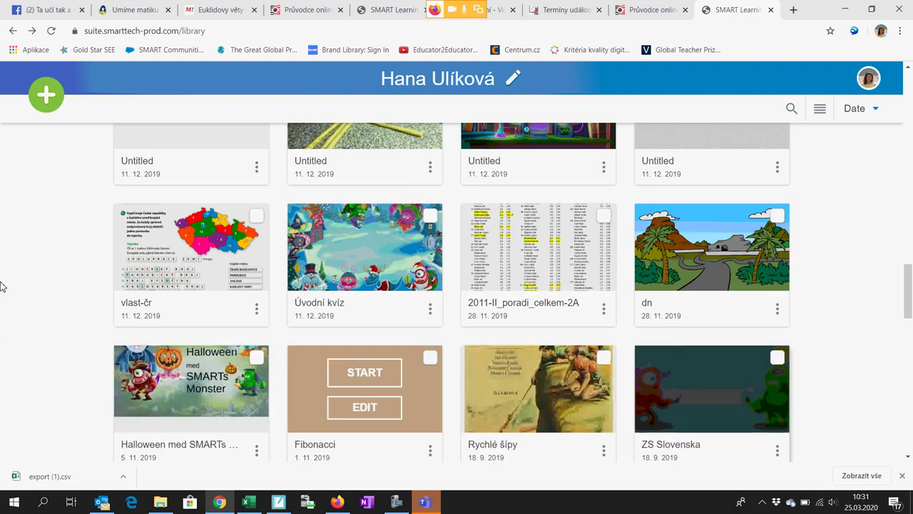
scroll(28, 265, down, 1)
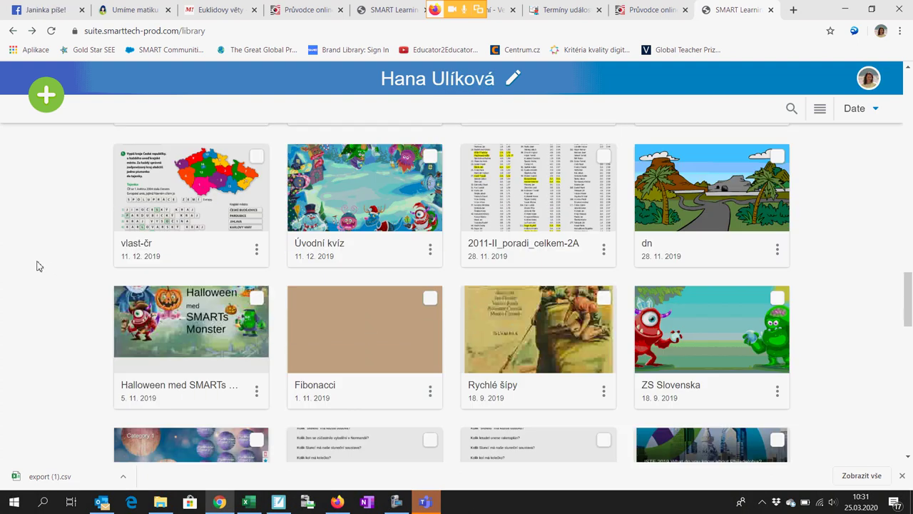
Look over the older saved lessons, show the login addresses page in SMART Notebook, and return to the library in Chrome.
scroll(39, 267, up, 5)
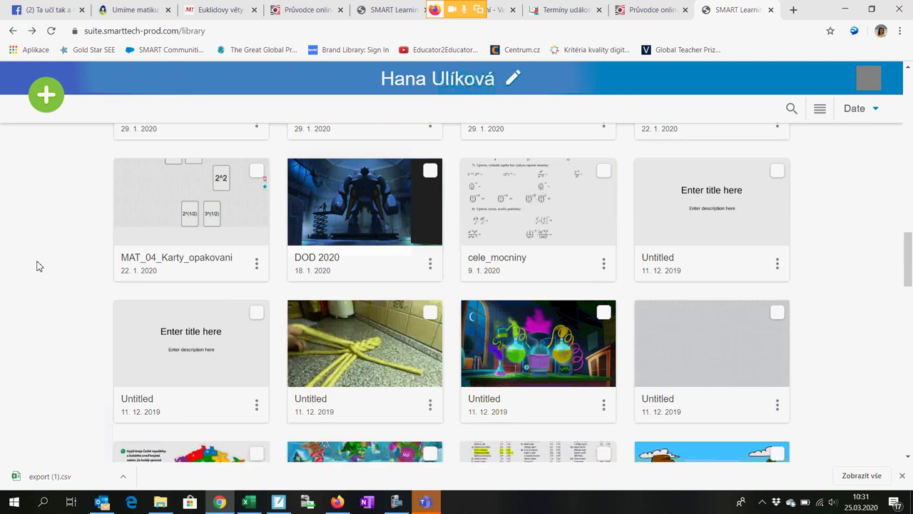
scroll(29, 266, down, 5)
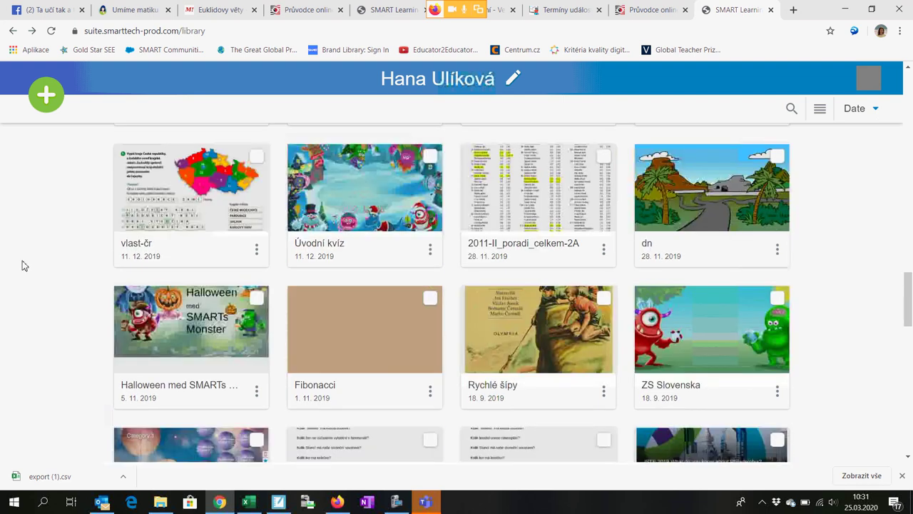
scroll(21, 265, up, 2)
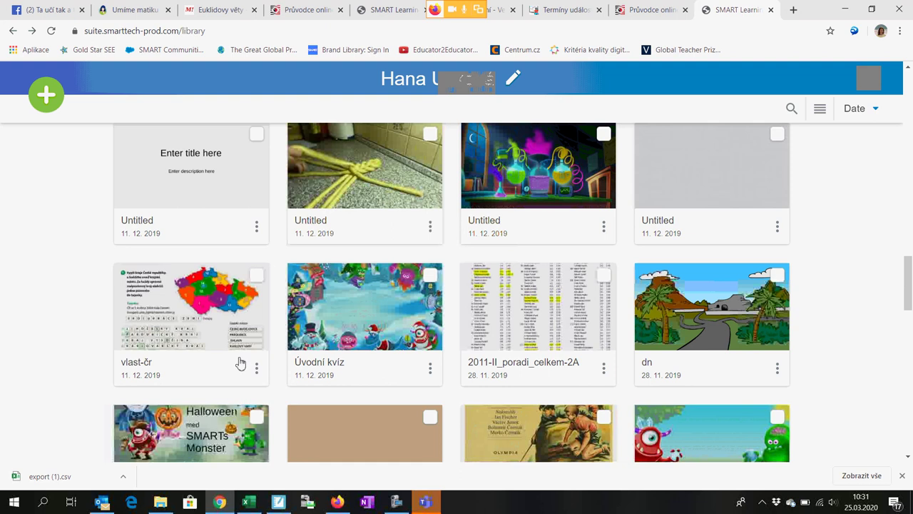
mouse_move(380, 306)
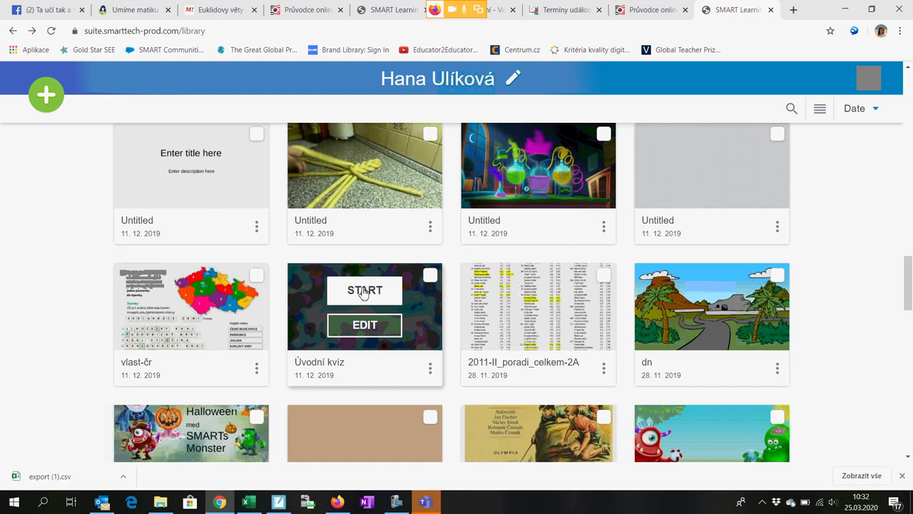
click(279, 502)
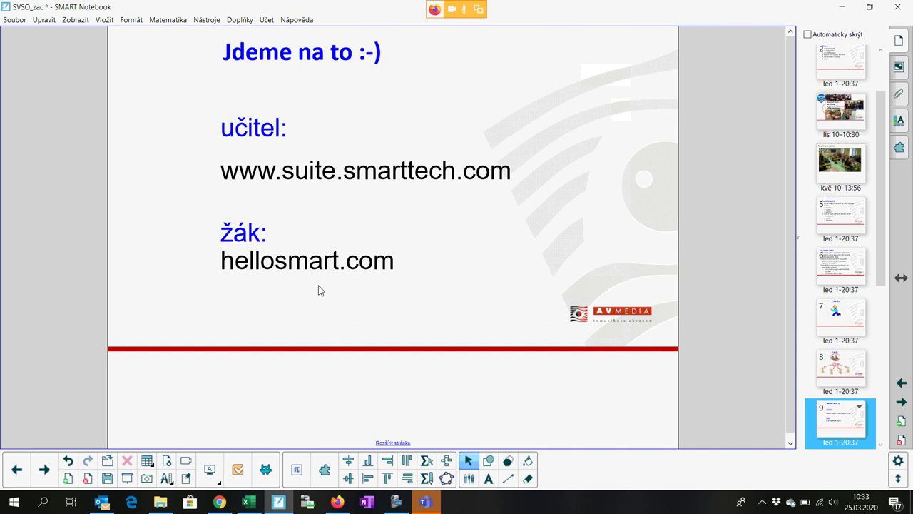
click(220, 502)
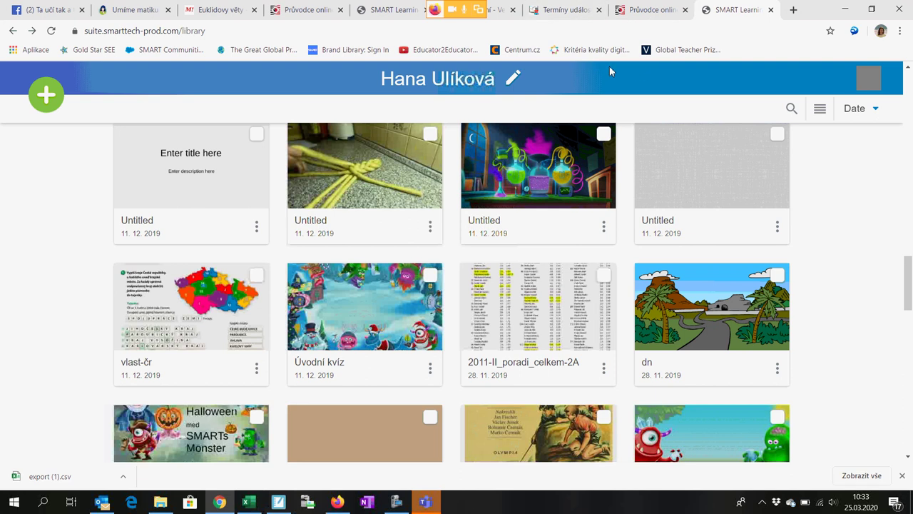
Look through the AV MEDIA guide to online teaching, including the student sign-in and activity launch sections, and return to the library.
click(650, 20)
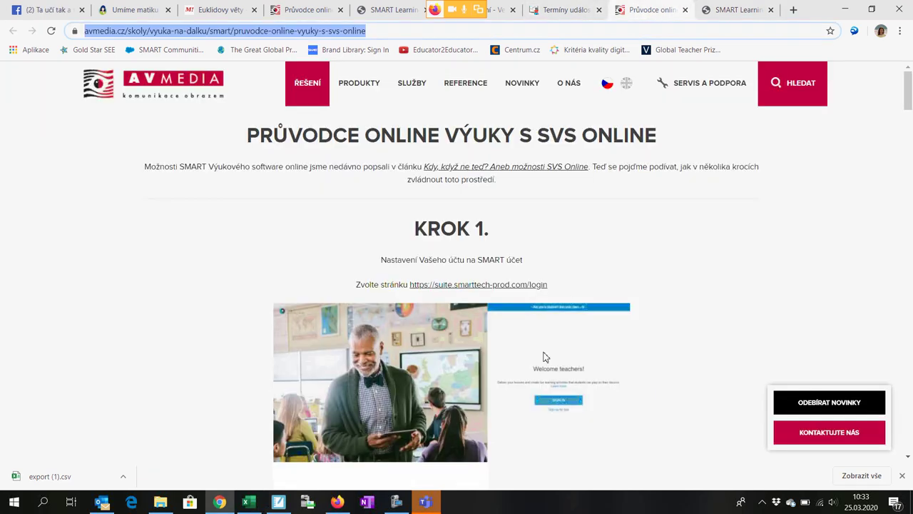
scroll(125, 309, down, 6)
scroll(122, 305, down, 10)
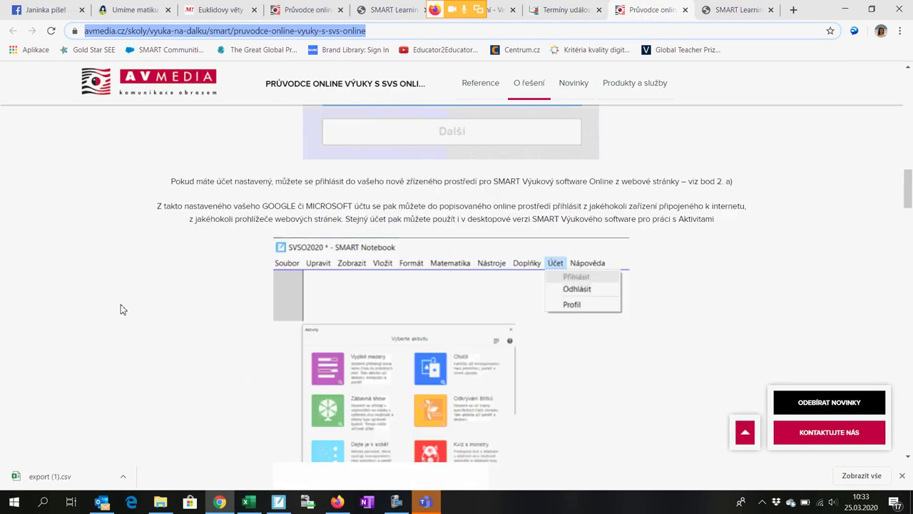
scroll(123, 304, down, 10)
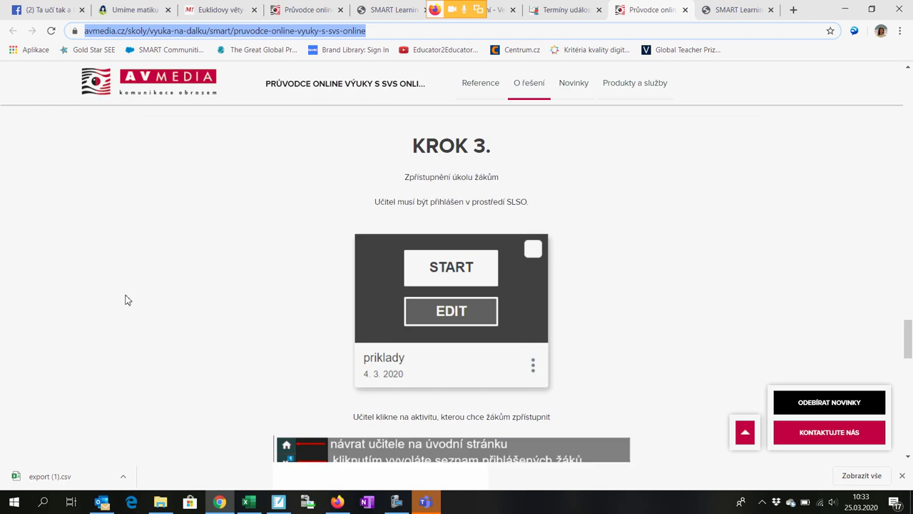
scroll(110, 295, down, 8)
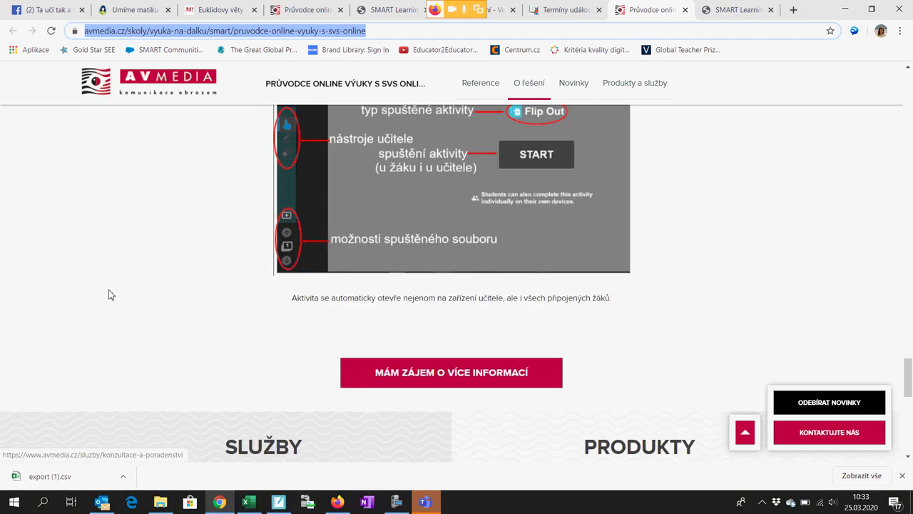
scroll(27, 267, up, 15)
scroll(10, 265, up, 4)
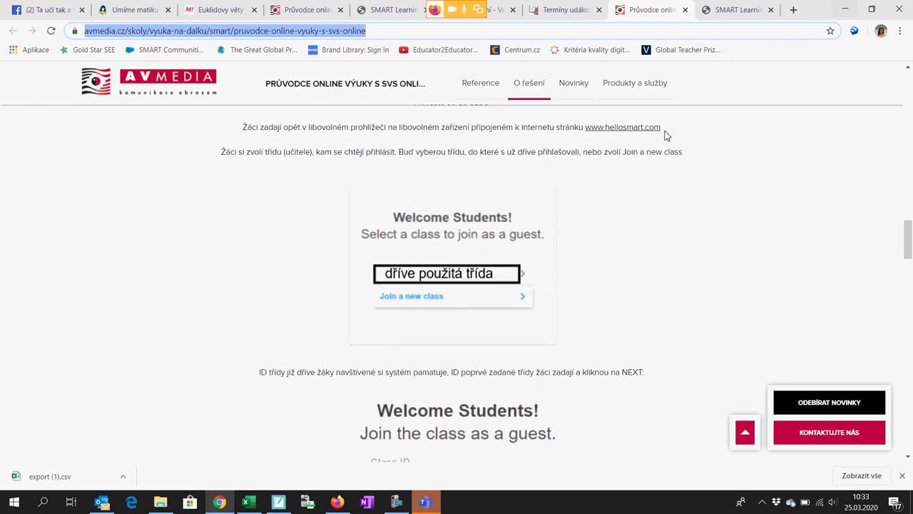
click(737, 14)
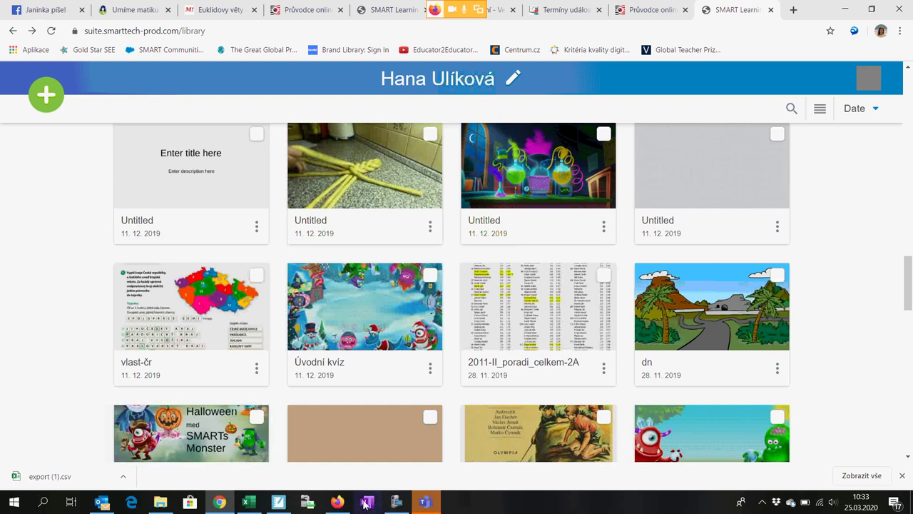
Check the conference's public chat in Firefox, return to the library in Chrome, and start the Úvodní kvíz lesson.
click(336, 504)
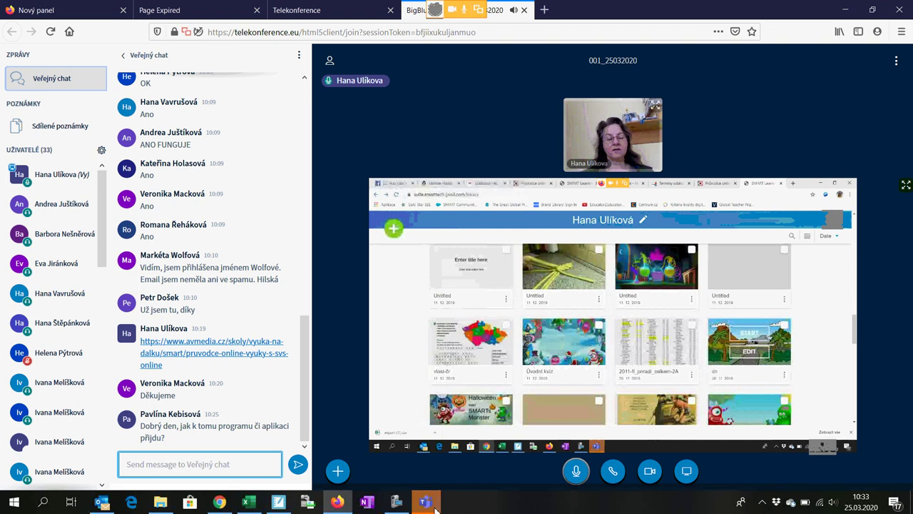
mouse_move(278, 502)
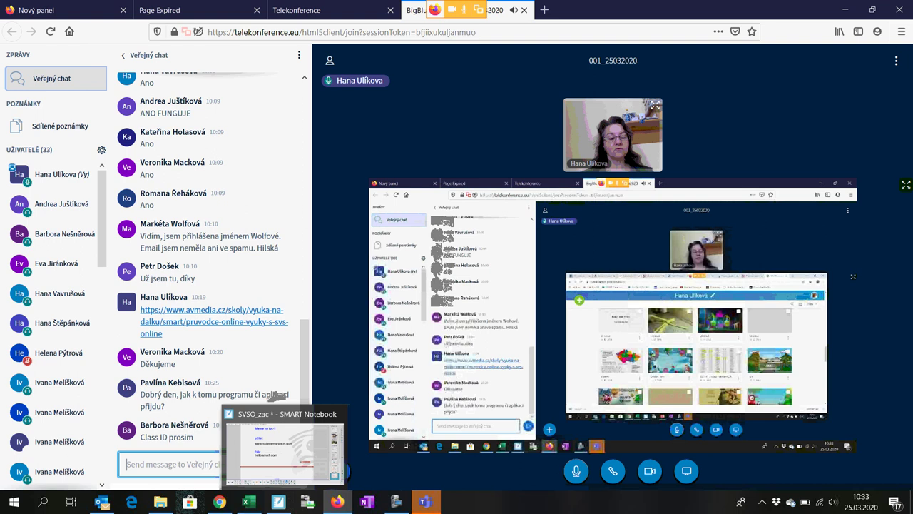
key(alt+Tab)
mouse_move(413, 302)
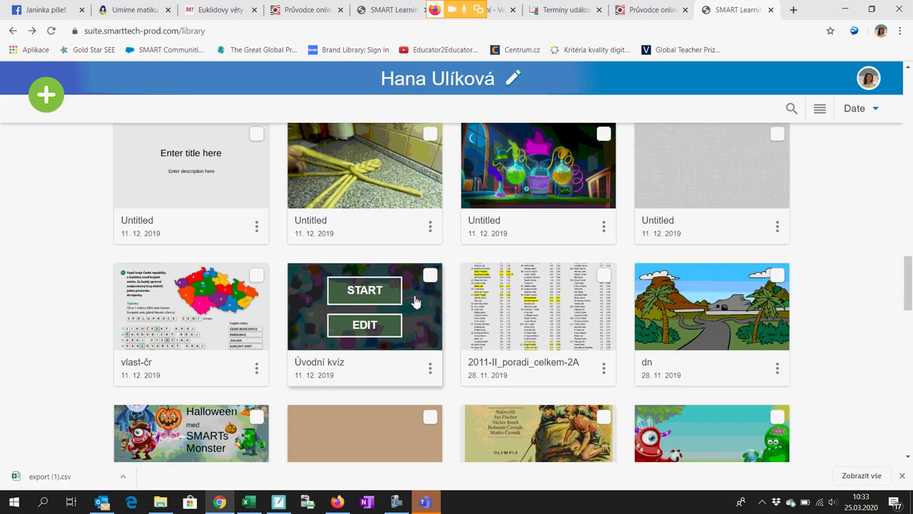
click(366, 290)
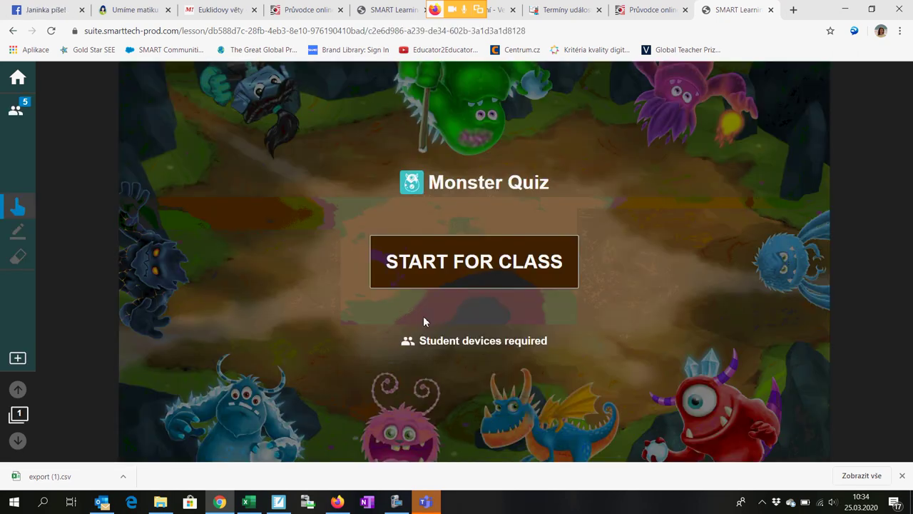
Show the list of students connected to the class and look through it.
click(17, 114)
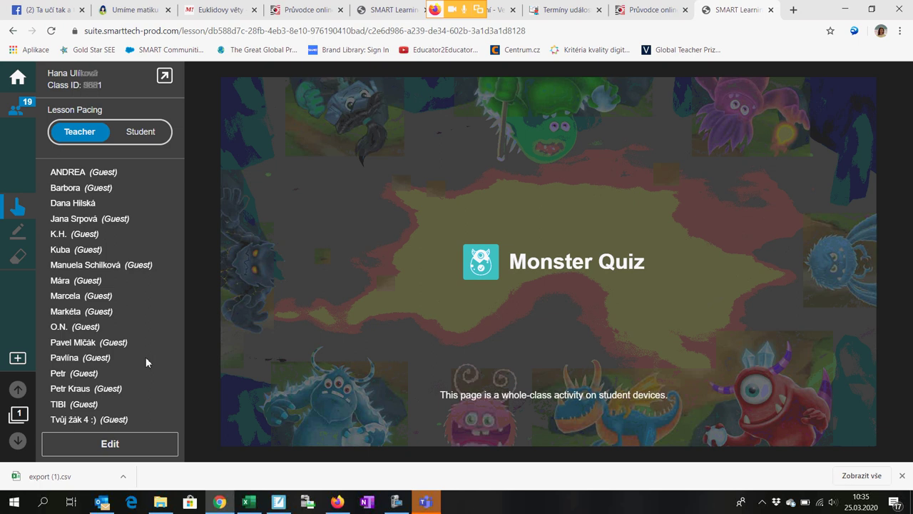
scroll(142, 389, down, 1)
scroll(142, 388, up, 1)
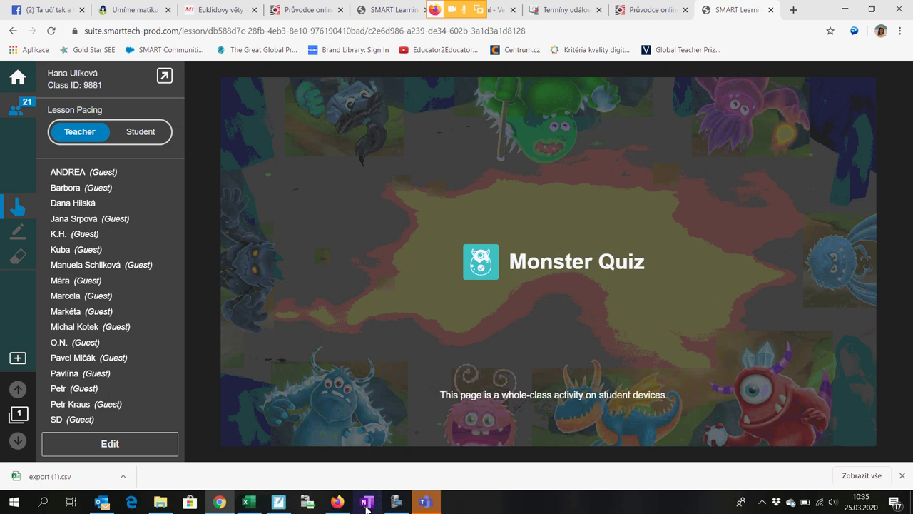
Look through the conference's participant list in Firefox and return to the Monster Quiz page in Chrome.
click(435, 10)
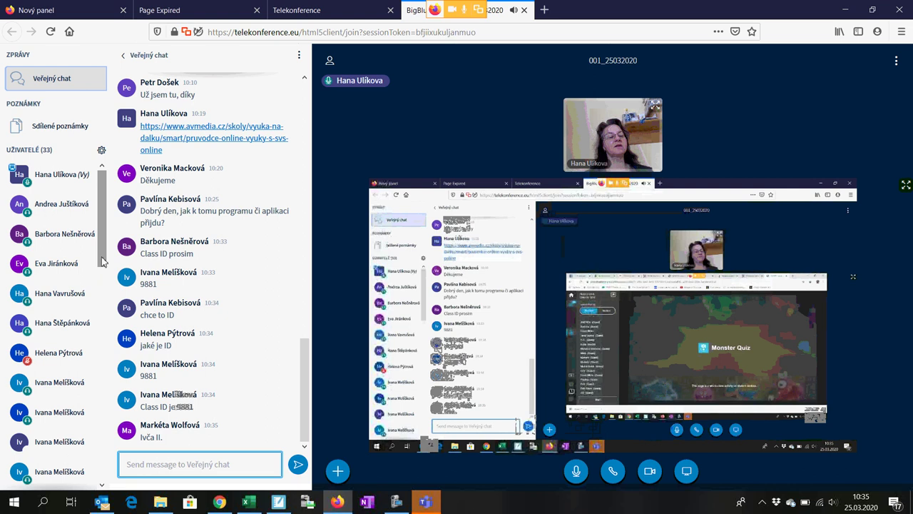
drag(102, 261, 67, 475)
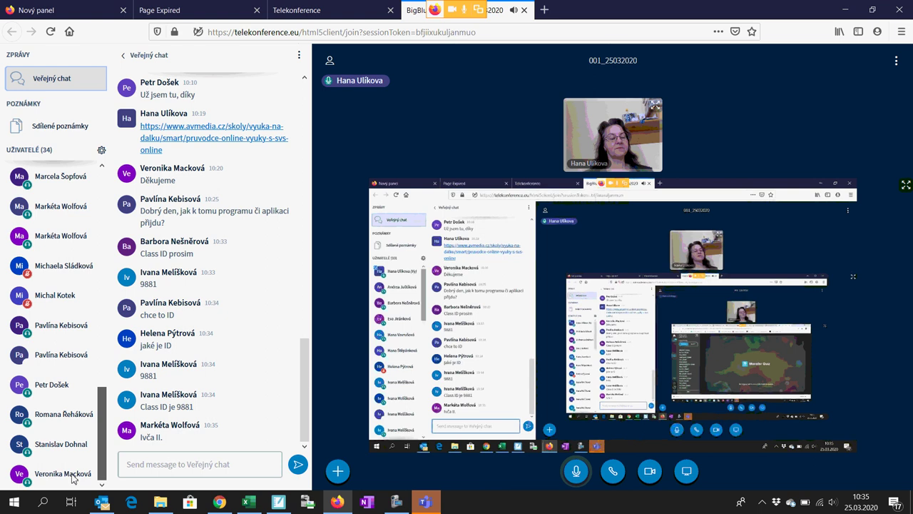
scroll(73, 478, up, 10)
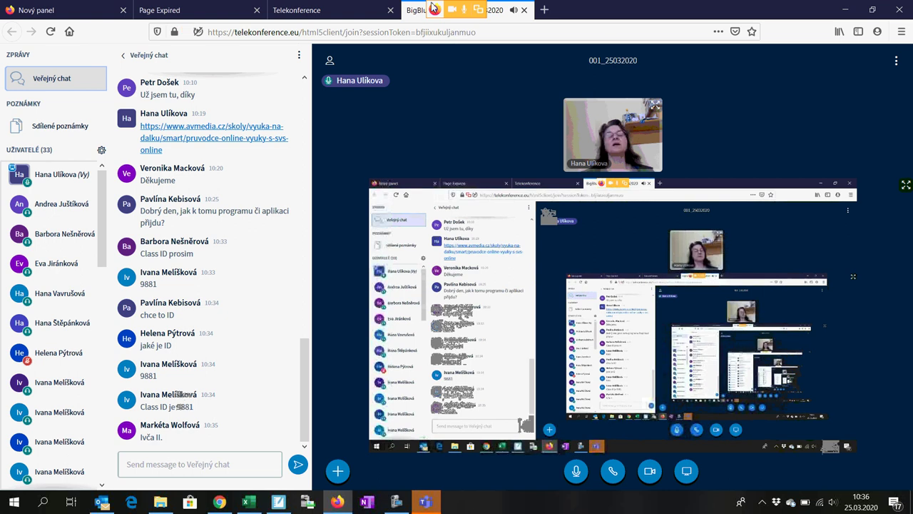
click(219, 502)
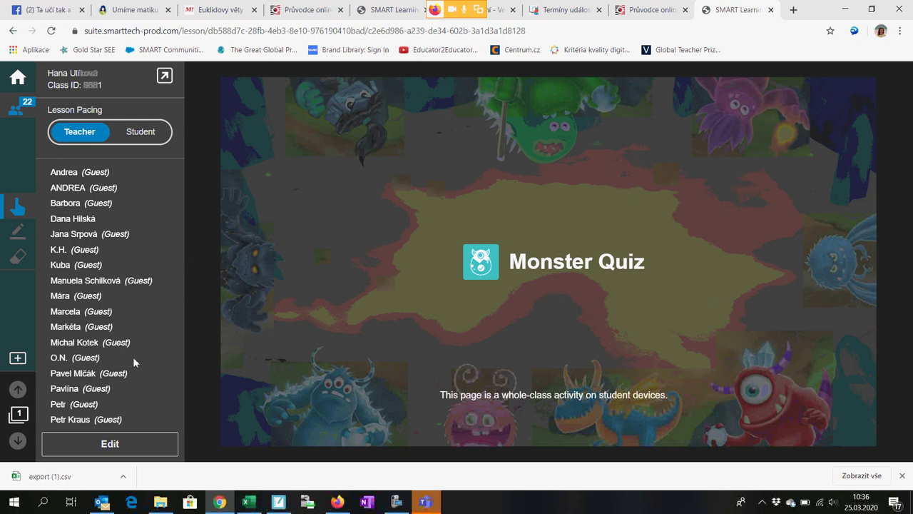
Remove the student zak3 from the list of connected students.
scroll(125, 349, down, 2)
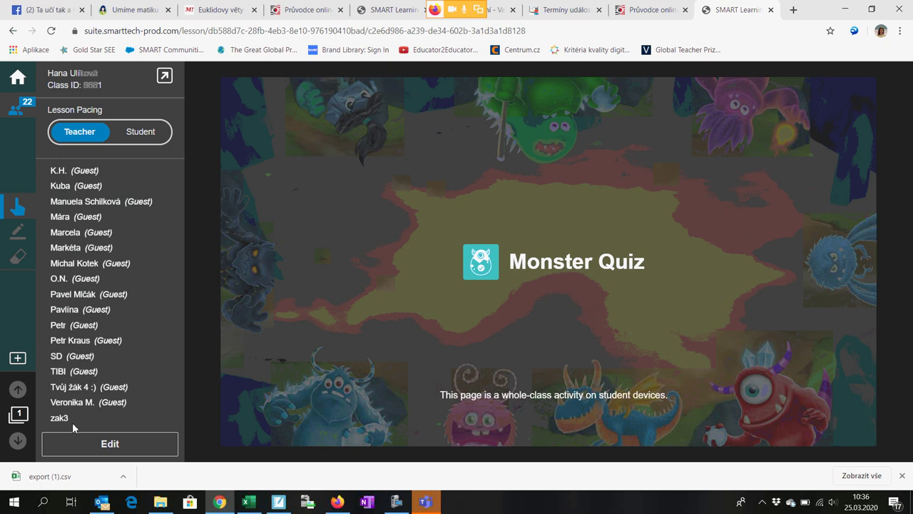
click(111, 445)
scroll(150, 306, down, 1)
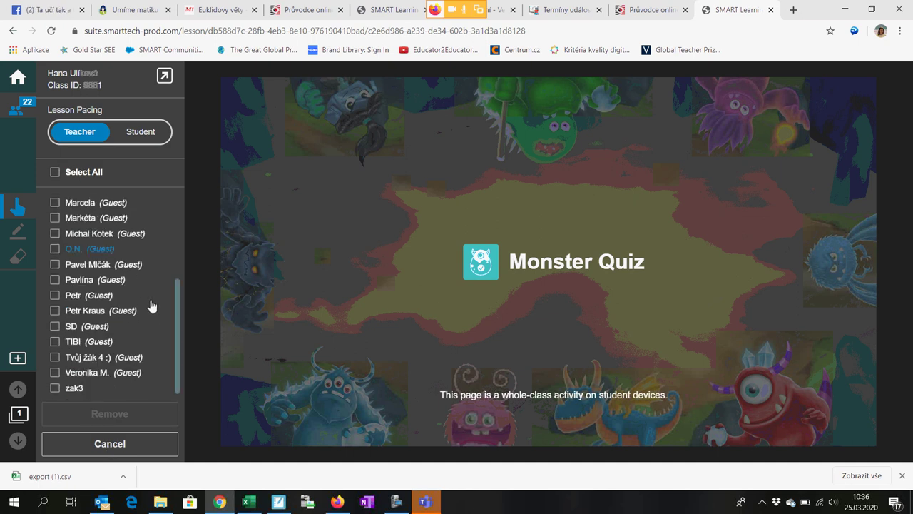
click(57, 389)
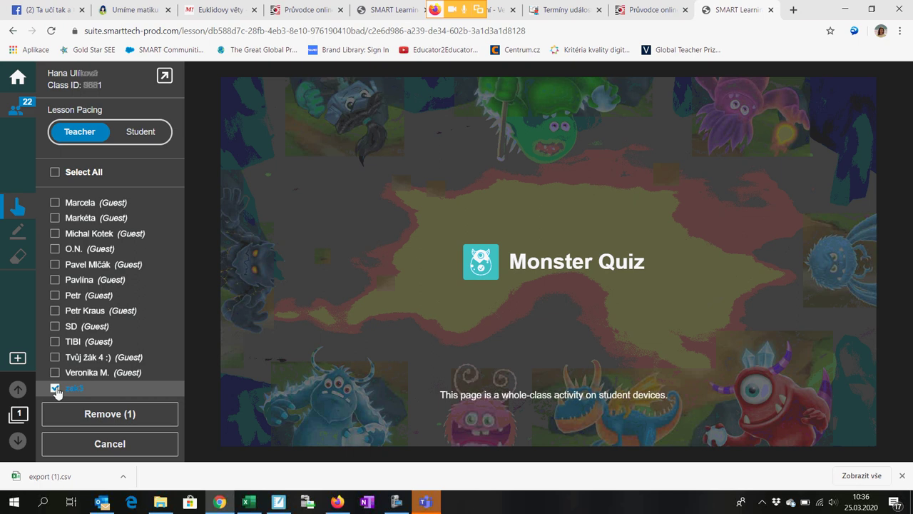
click(108, 416)
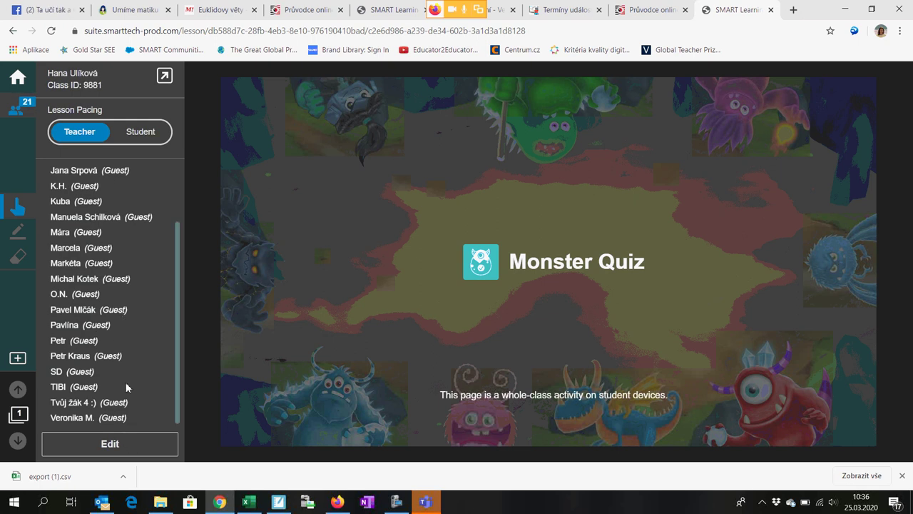
scroll(126, 370, up, 1)
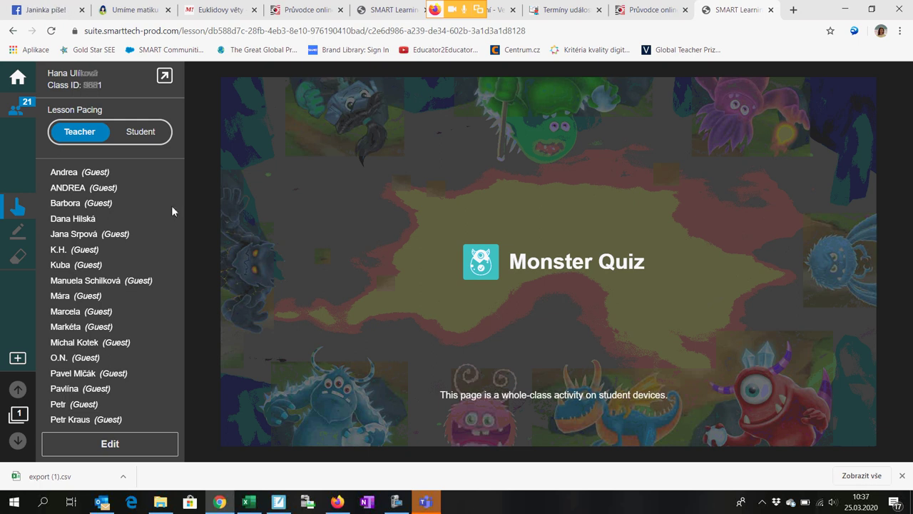
Display the joining instructions with the class ID for students, close them, and start the Monster Quiz for the class.
click(164, 76)
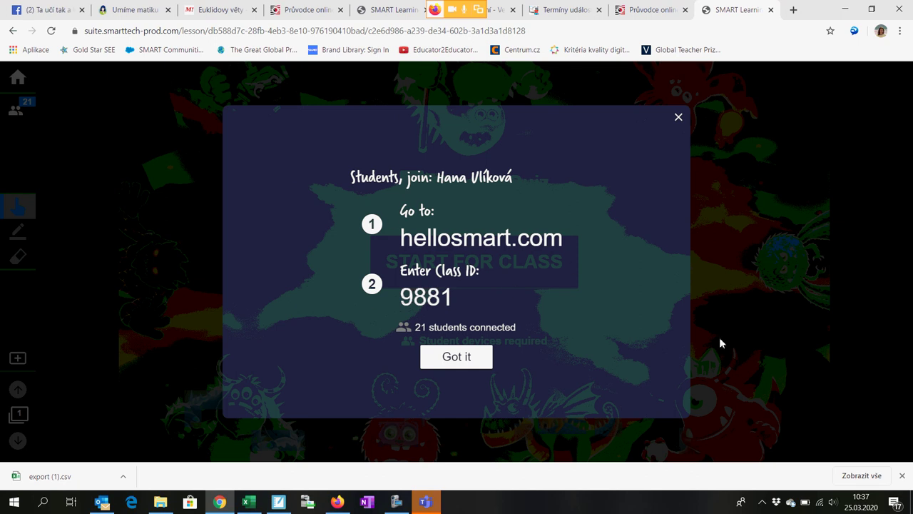
click(468, 362)
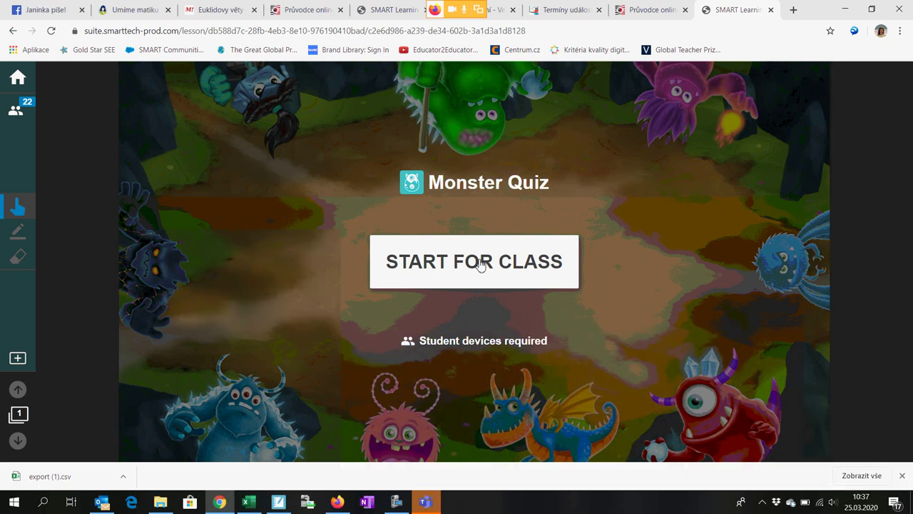
click(480, 265)
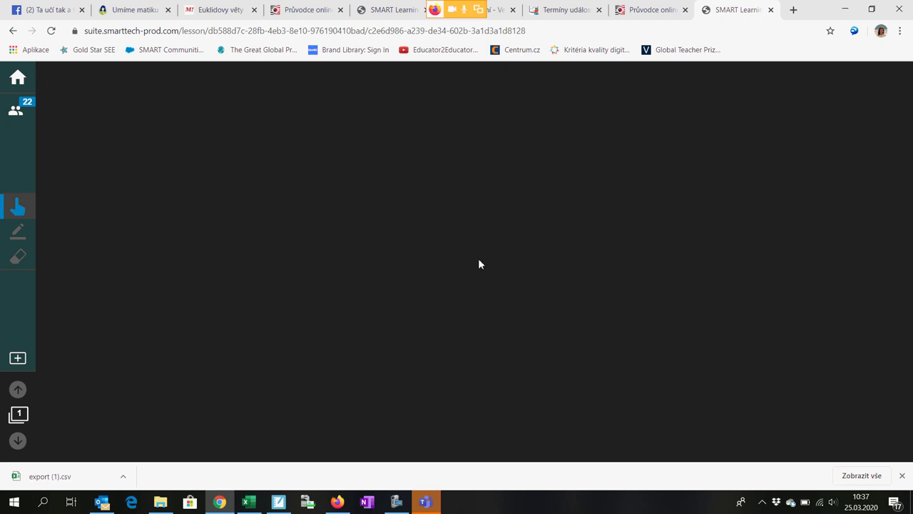
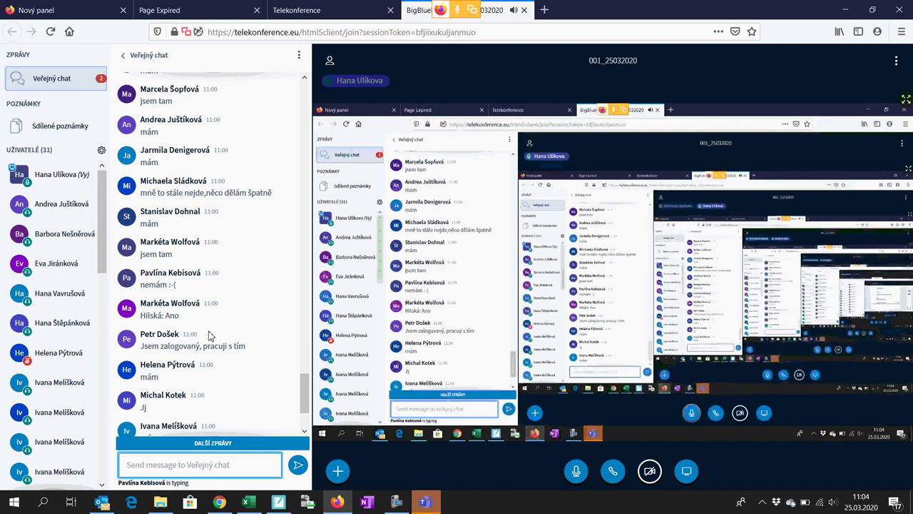
Read the newest public chat messages in the conference, switch to the library in Chrome, and create a lesson with a New Page.
drag(303, 394, 303, 417)
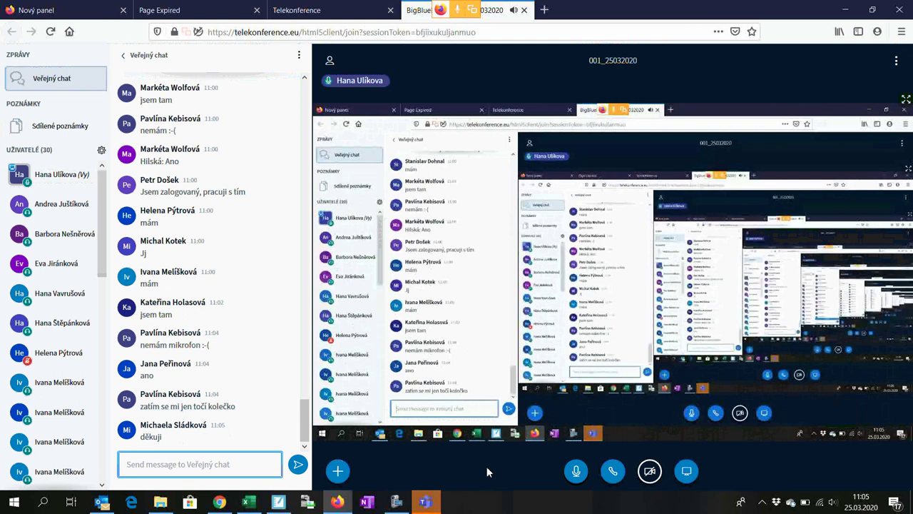
key(alt+Tab)
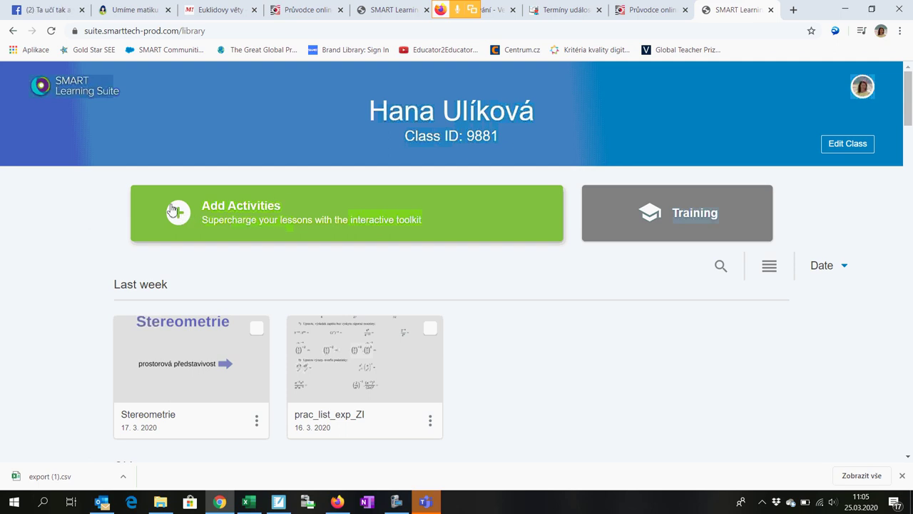
click(187, 215)
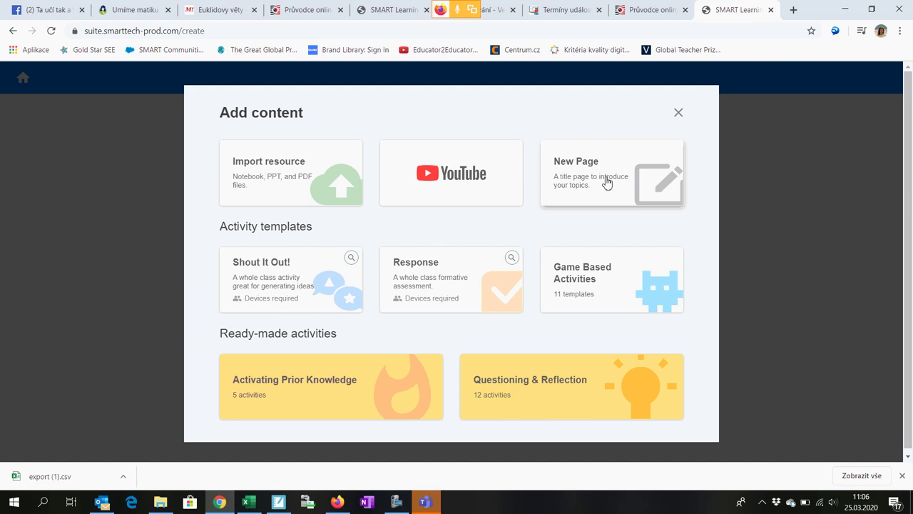
click(598, 177)
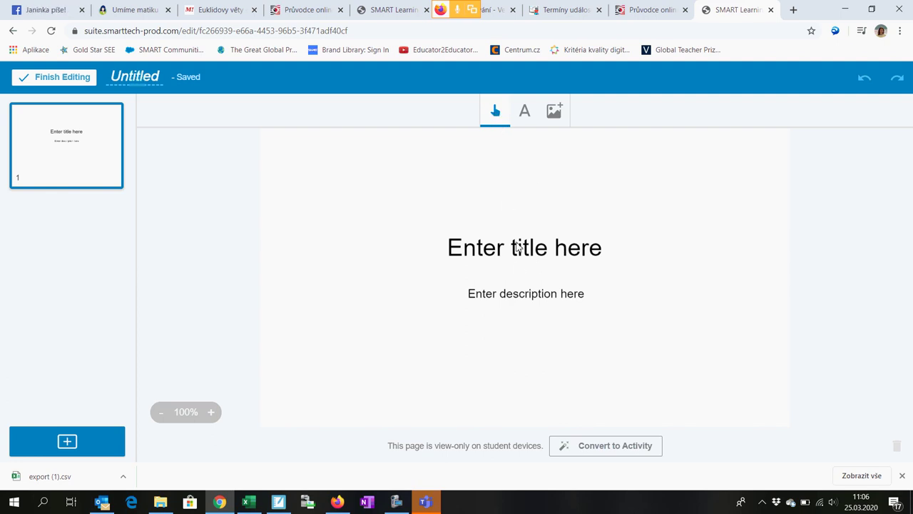
Move the "Enter title here" text higher on the page, keeping it horizontally centred, and deselect it.
drag(530, 246, 526, 203)
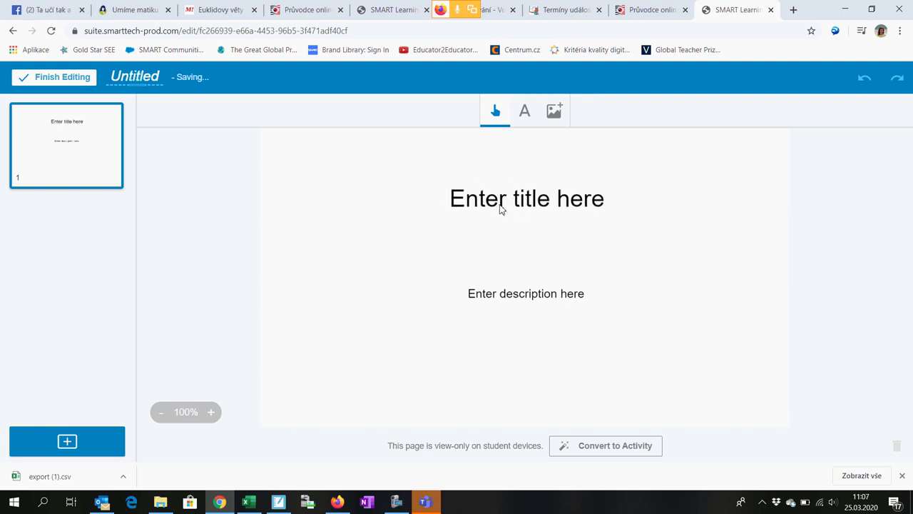
click(542, 207)
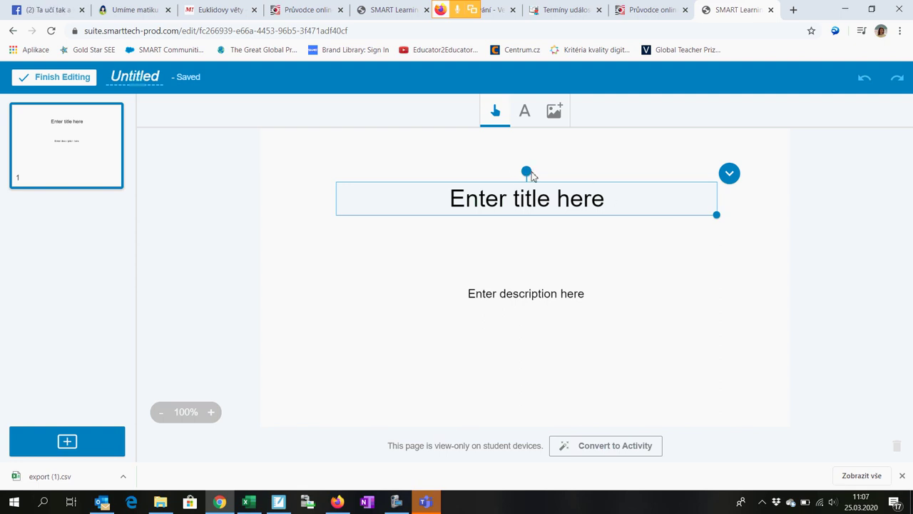
mouse_move(526, 172)
mouse_down()
mouse_move(546, 181)
mouse_move(534, 171)
mouse_move(514, 175)
mouse_move(527, 172)
mouse_up()
click(433, 256)
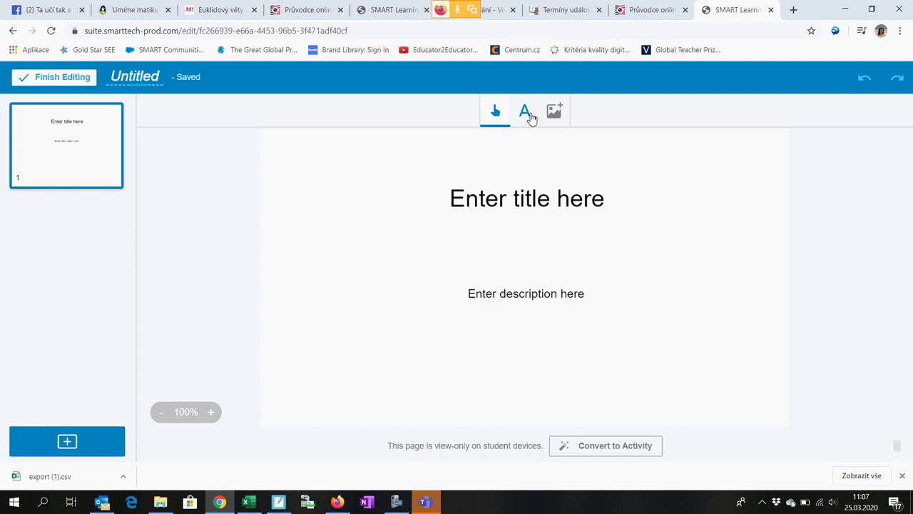
Add the text "zdravím" between the page's title and description, and view the options for adding images.
click(527, 114)
click(437, 255)
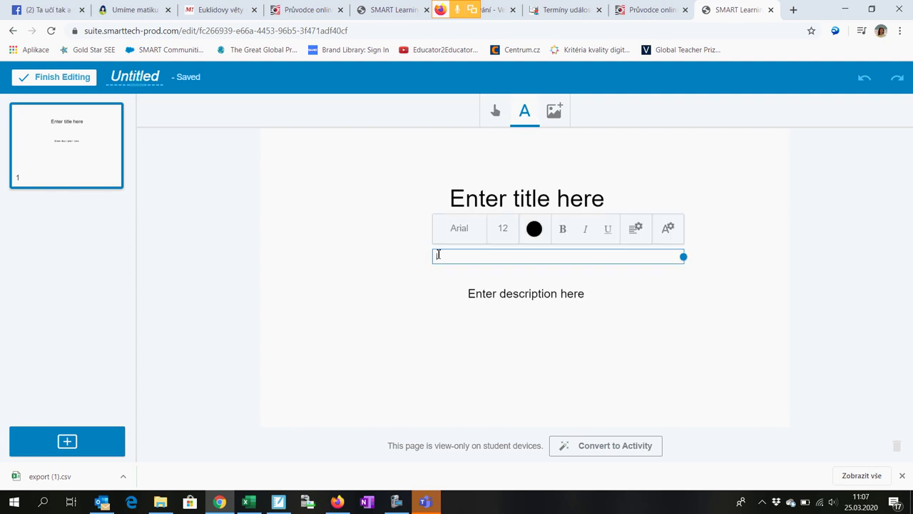
text(Zdravím)
click(392, 314)
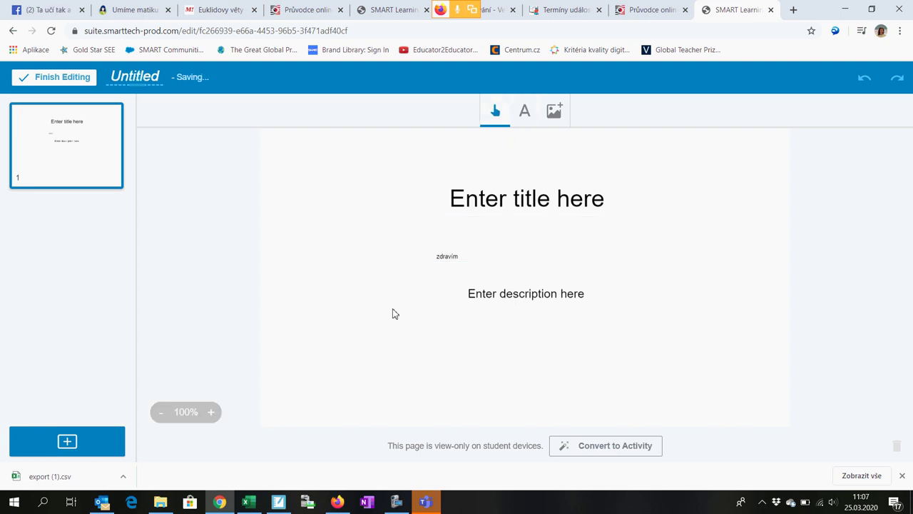
click(555, 112)
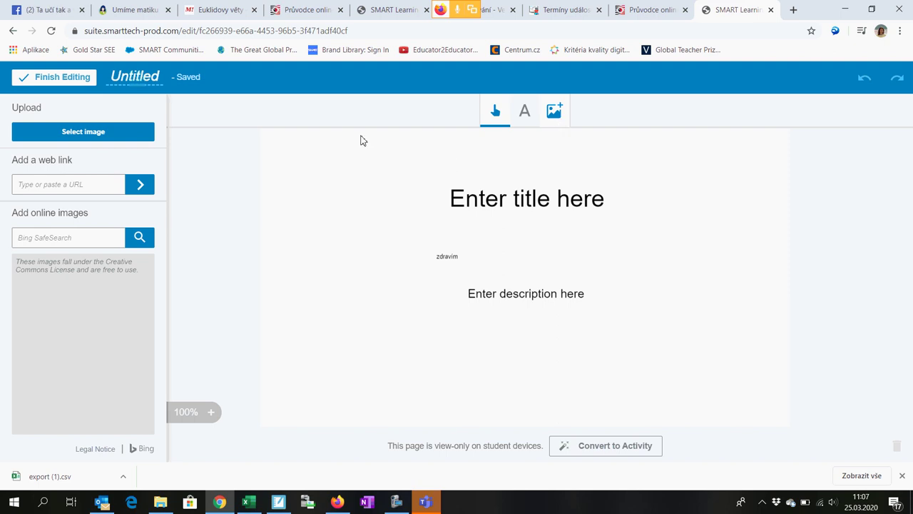
click(149, 142)
Rename the lesson as "pokus web" and finish editing to return to the library.
click(153, 76)
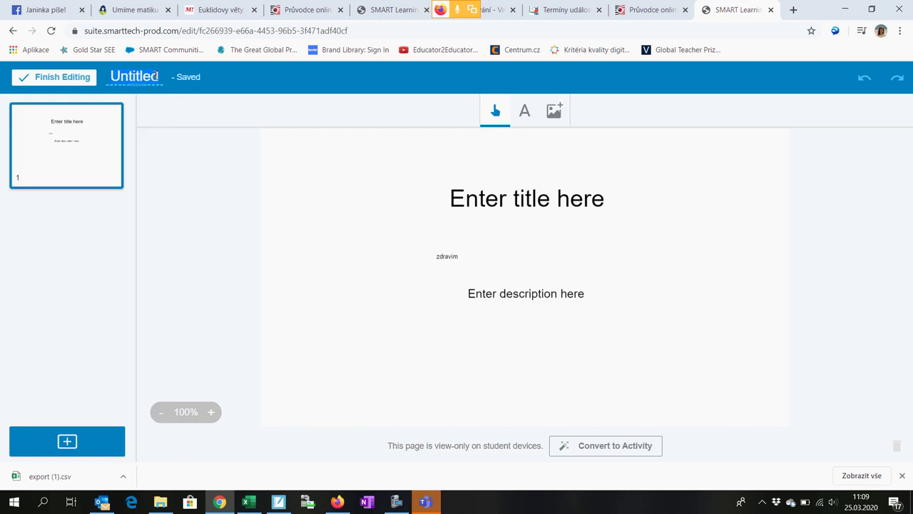
text(pokus)
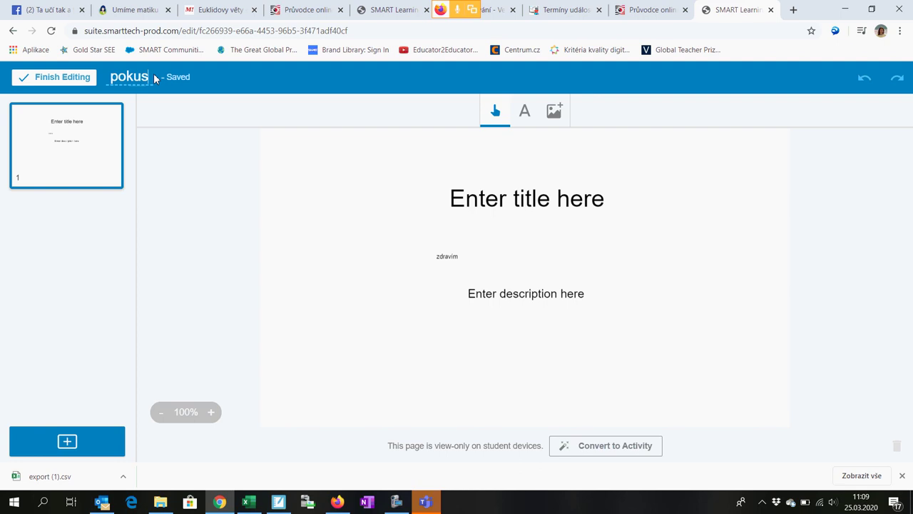
text( web)
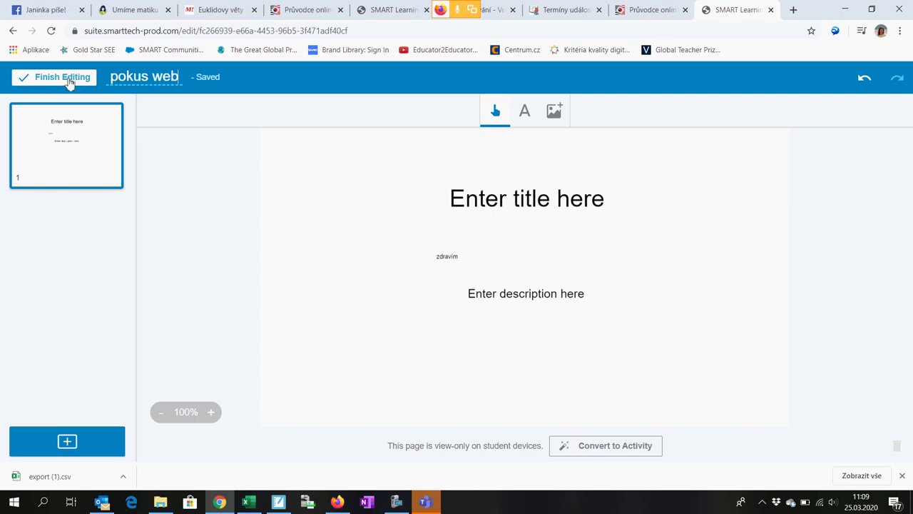
click(68, 80)
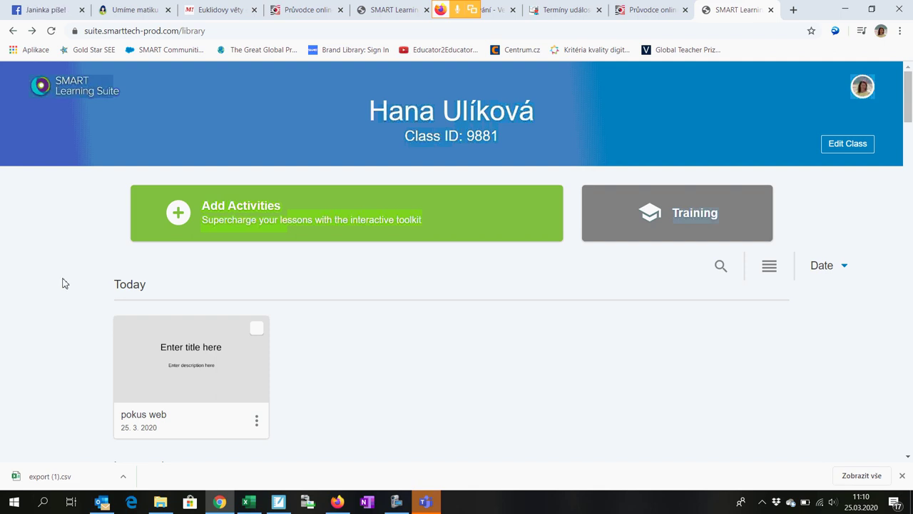
Switch to the conference in Firefox, read the newest public chat messages, and bring up the screen recorder's controls.
click(444, 10)
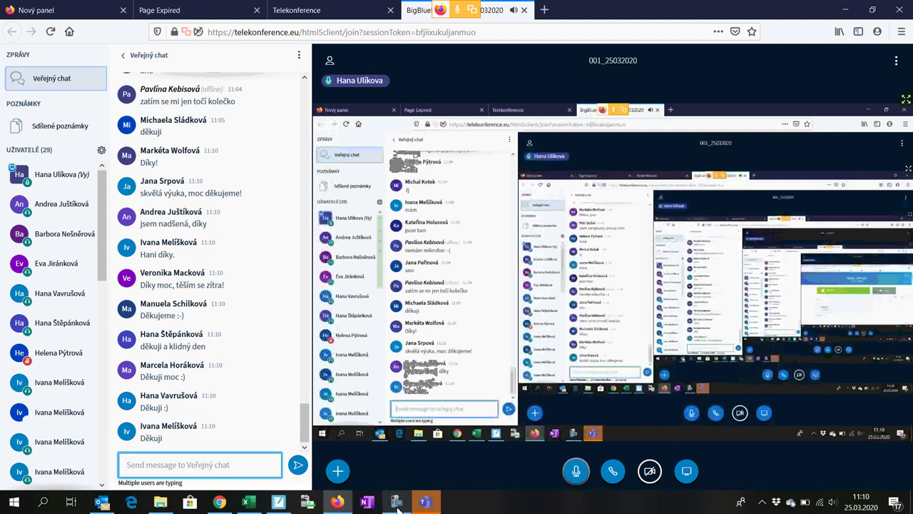
click(397, 505)
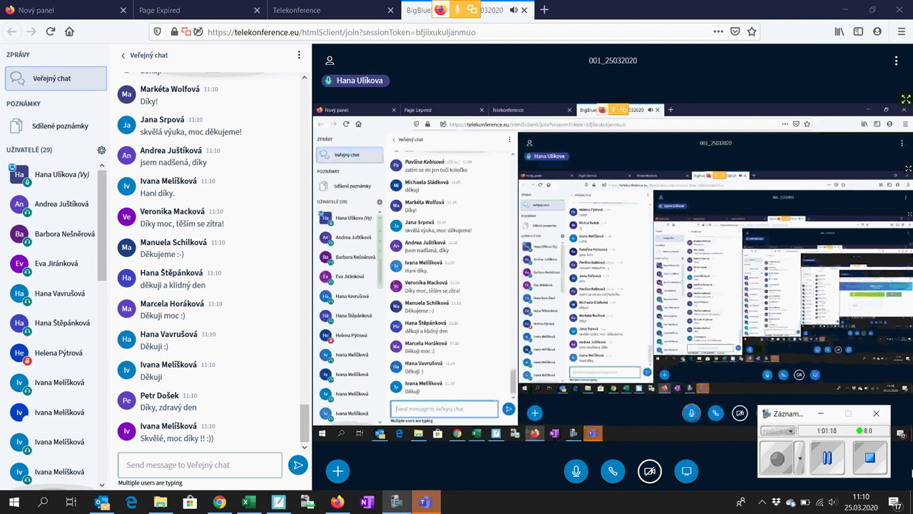